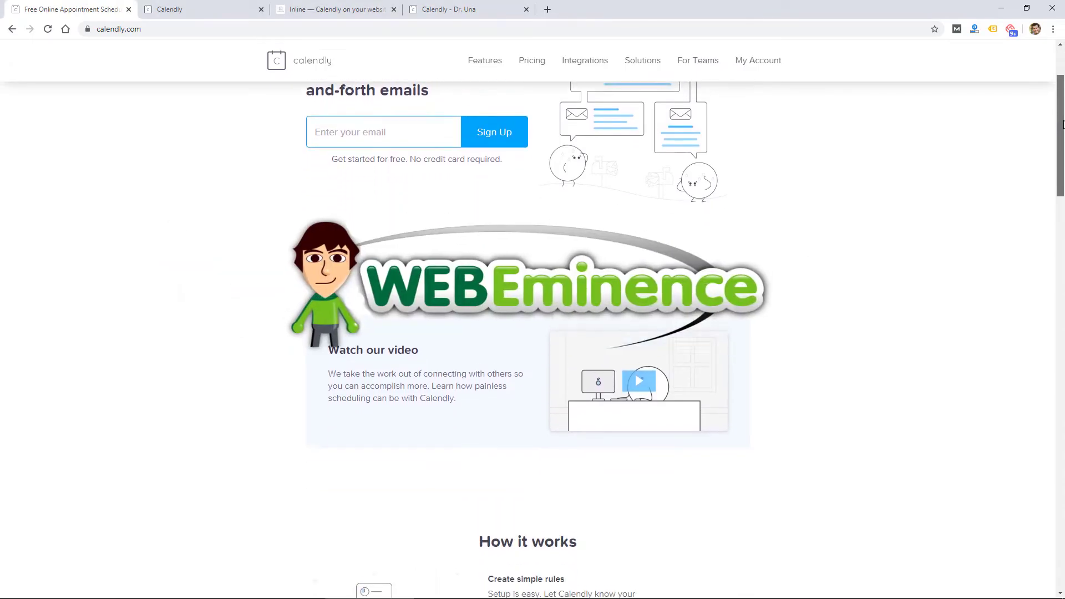
# - Scroll the Calendly homepage, then open the public booking page from the account dashboard
pyautogui.scroll(-4, 1061, 123)
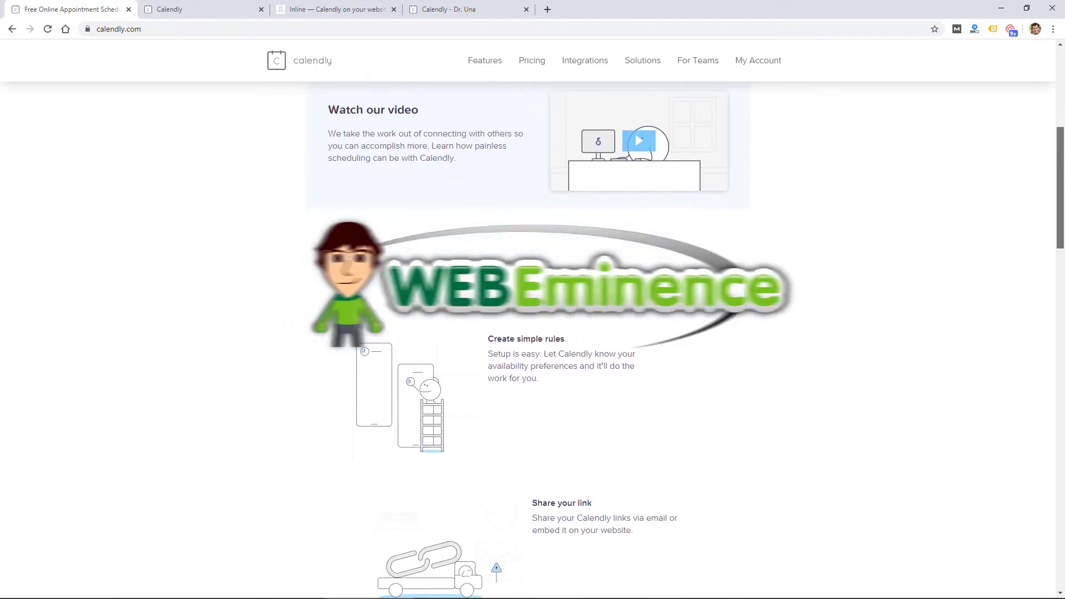
pyautogui.scroll(-7, 532, 332)
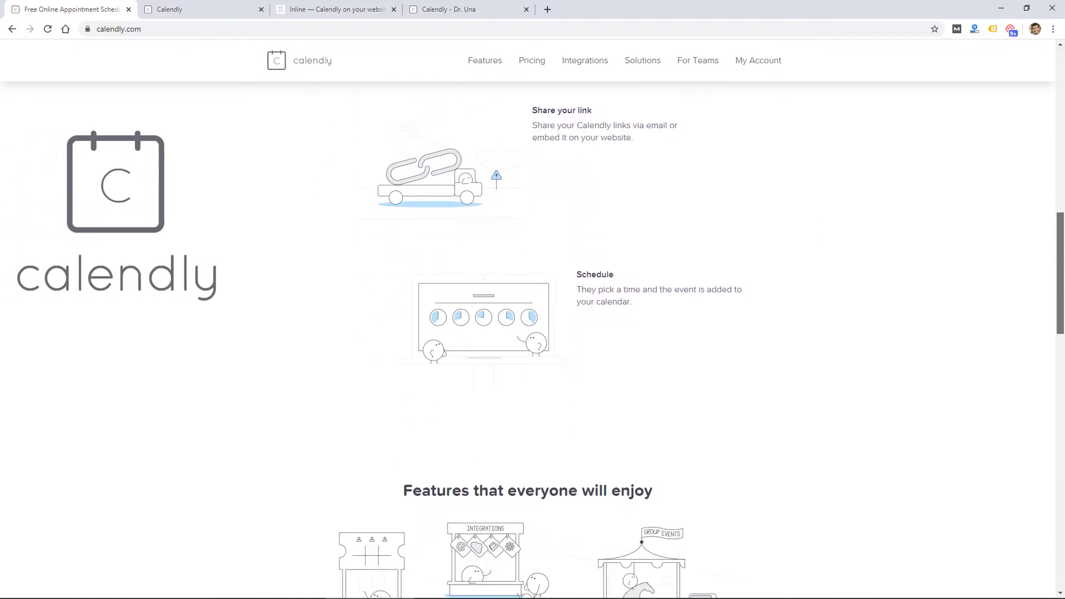
pyautogui.scroll(-6, 533, 332)
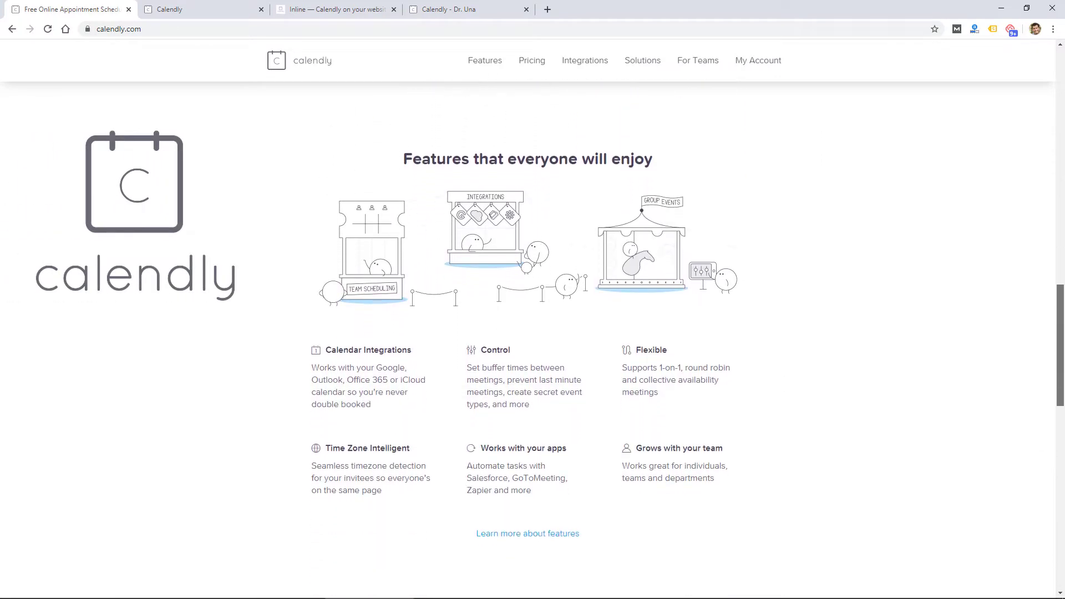
pyautogui.scroll(-7, 532, 333)
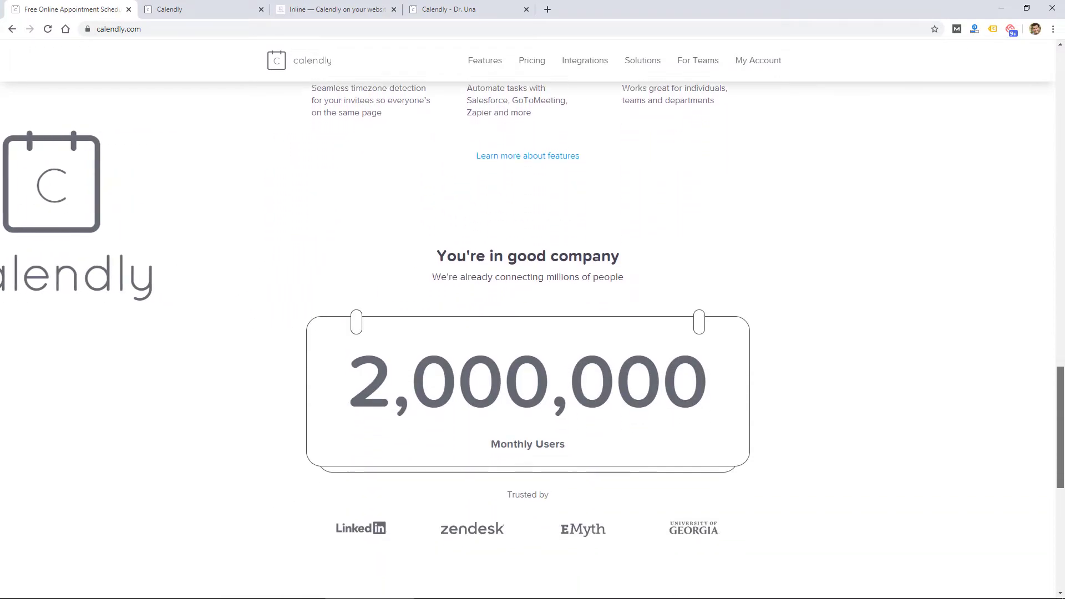
pyautogui.click(207, 9)
pyautogui.click(376, 205)
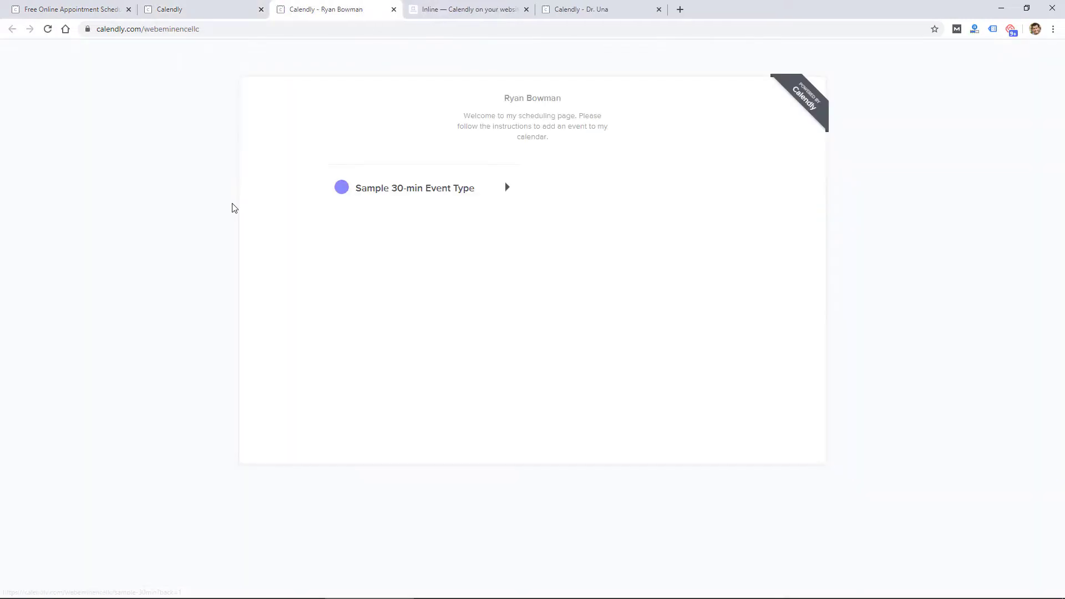
# - Book the Sample 30-min Event Type at 12:00pm on Friday, February 14, and reach the invitee name field
pyautogui.click(373, 219)
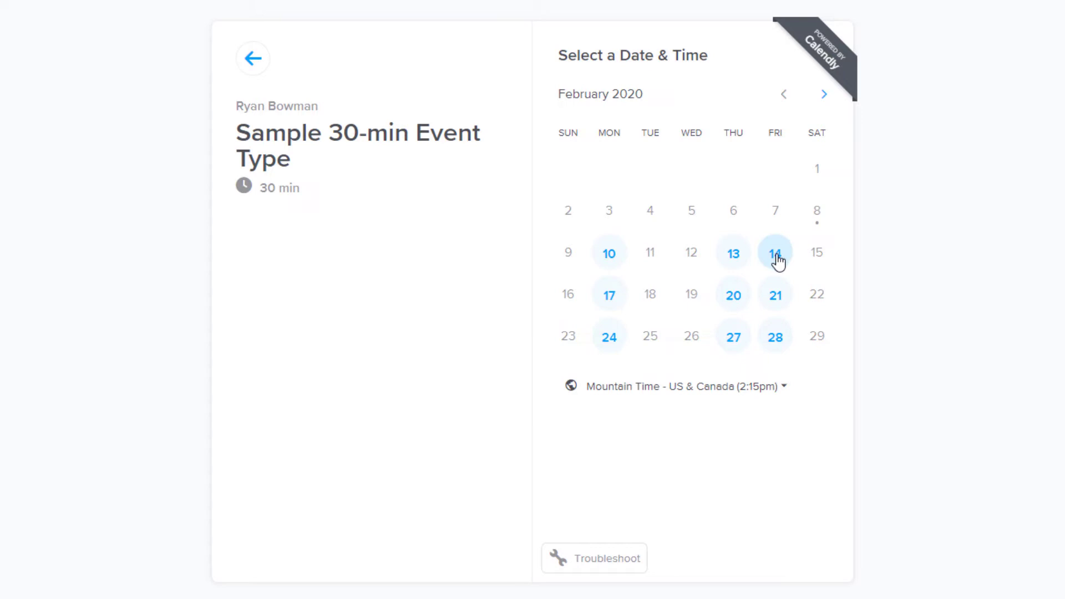
pyautogui.click(777, 257)
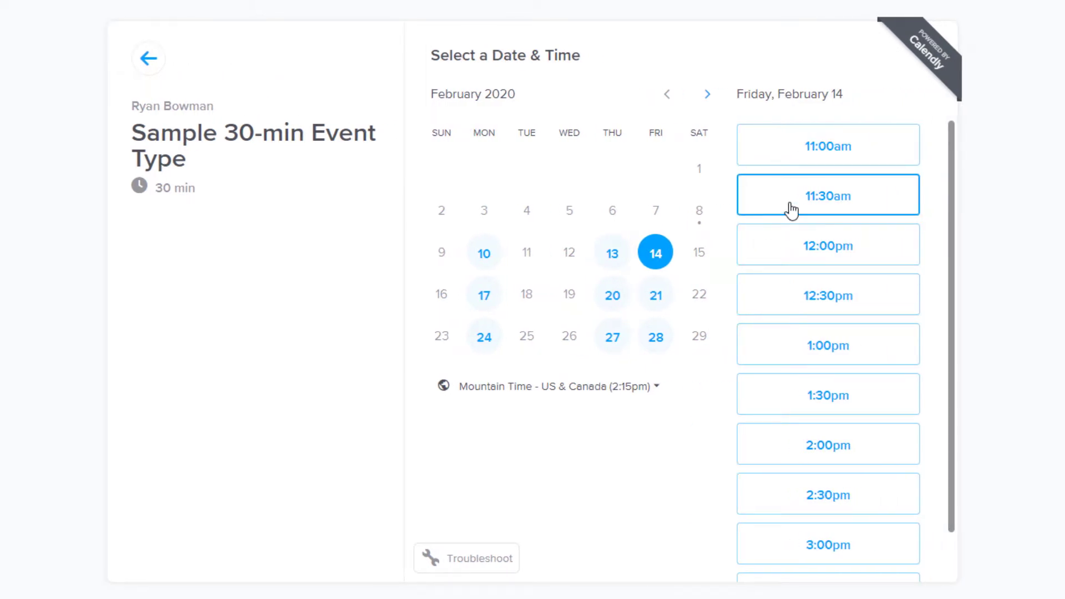
pyautogui.click(790, 247)
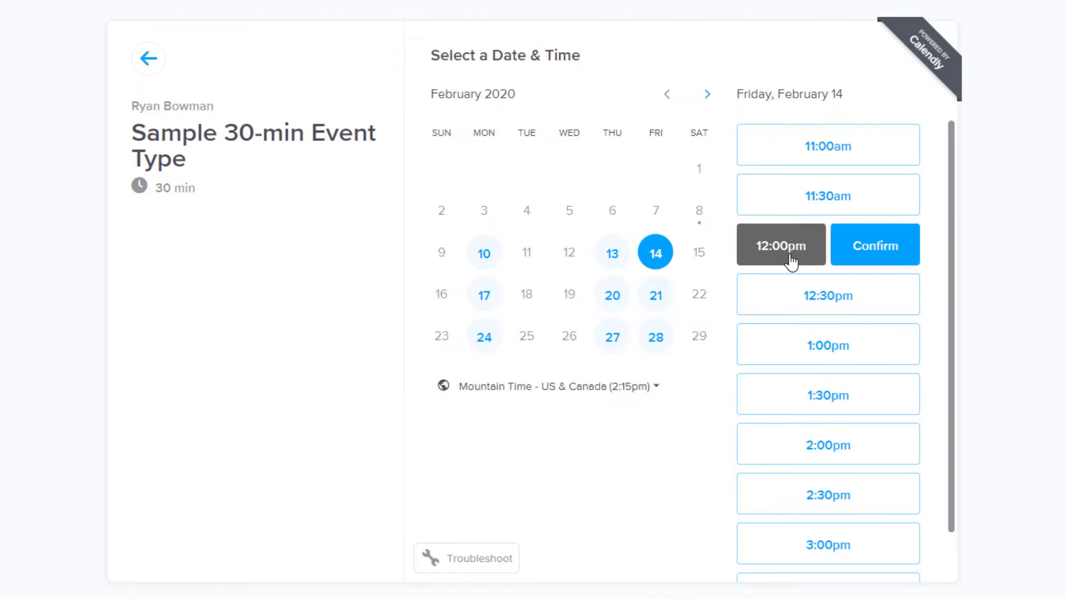
pyautogui.click(875, 246)
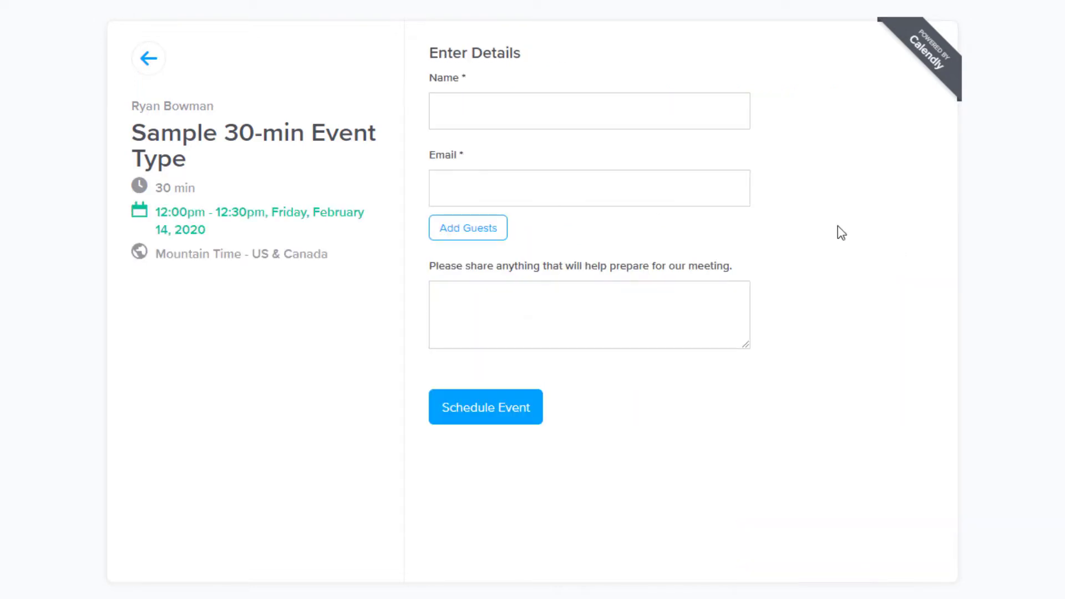
pyautogui.click(586, 122)
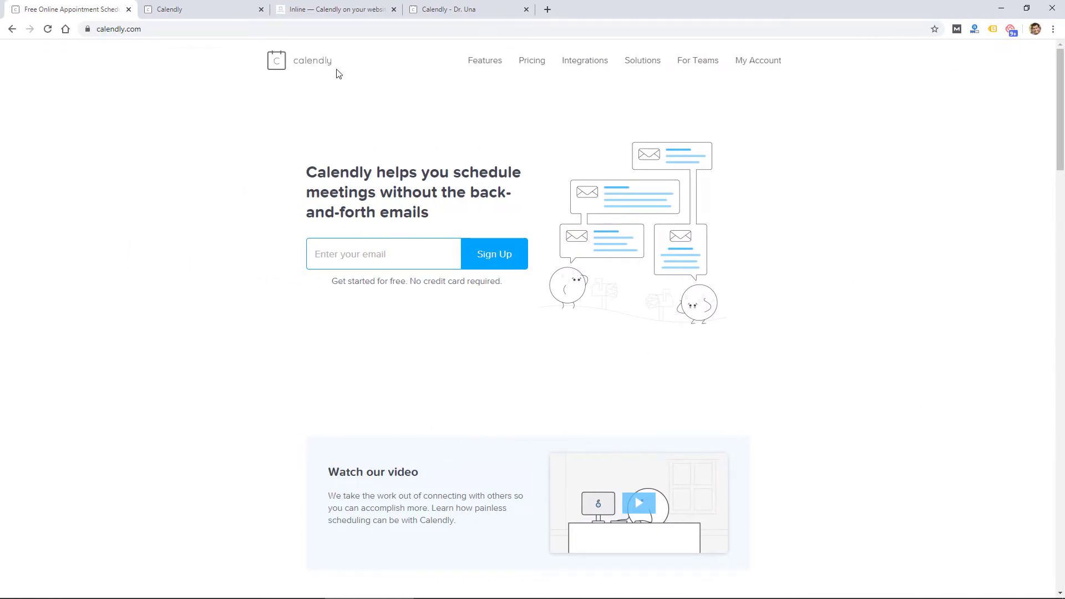
# - Browse the Basic ($0), Premium ($8) and Pro ($12) plan comparison, highlighting the calendar integrations feature
pyautogui.click(519, 66)
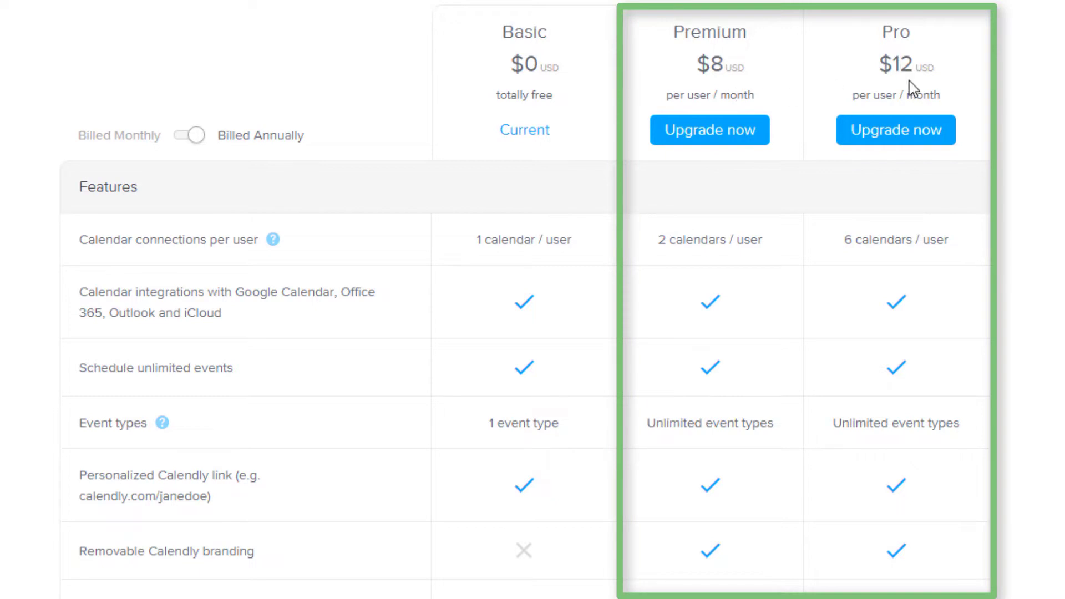
pyautogui.scroll(-2, 813, 125)
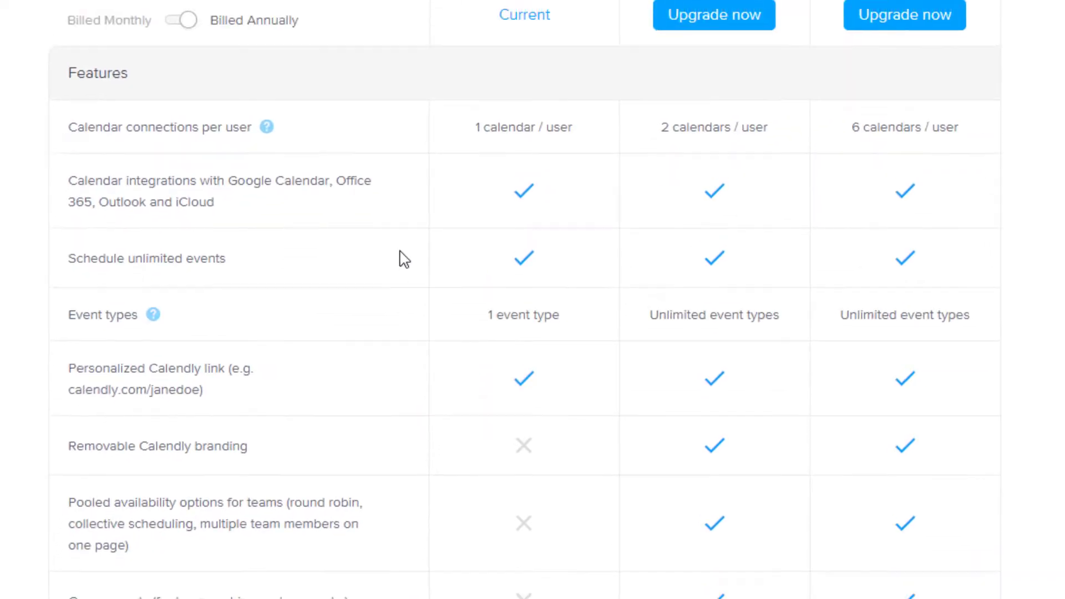
pyautogui.scroll(3, 405, 256)
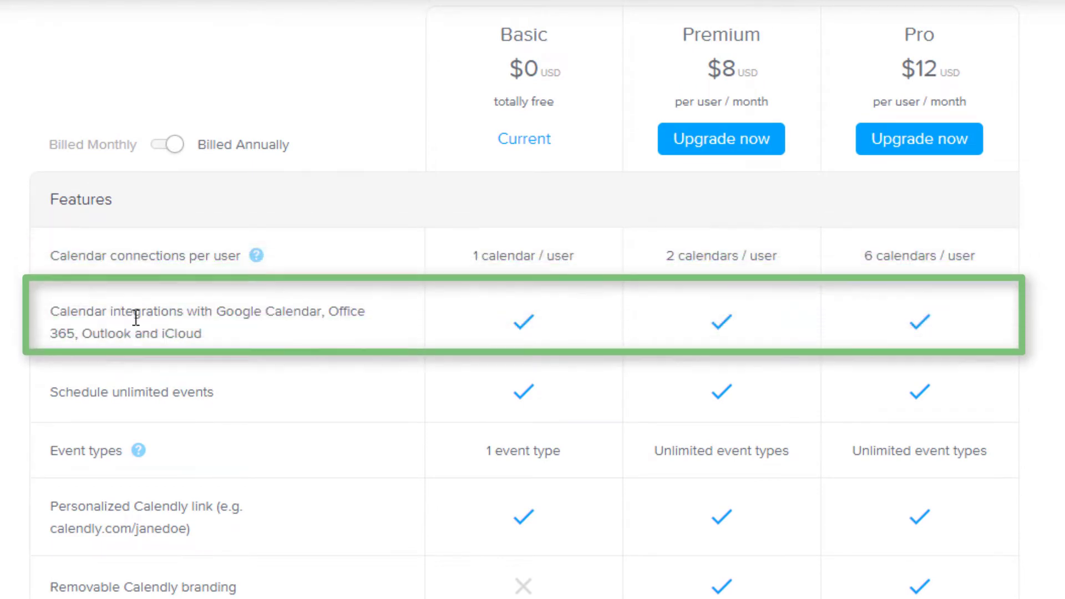
pyautogui.moveTo(218, 346)
pyautogui.mouseDown()
pyautogui.moveTo(95, 308)
pyautogui.moveTo(36, 324)
pyautogui.mouseUp()
pyautogui.click(231, 344)
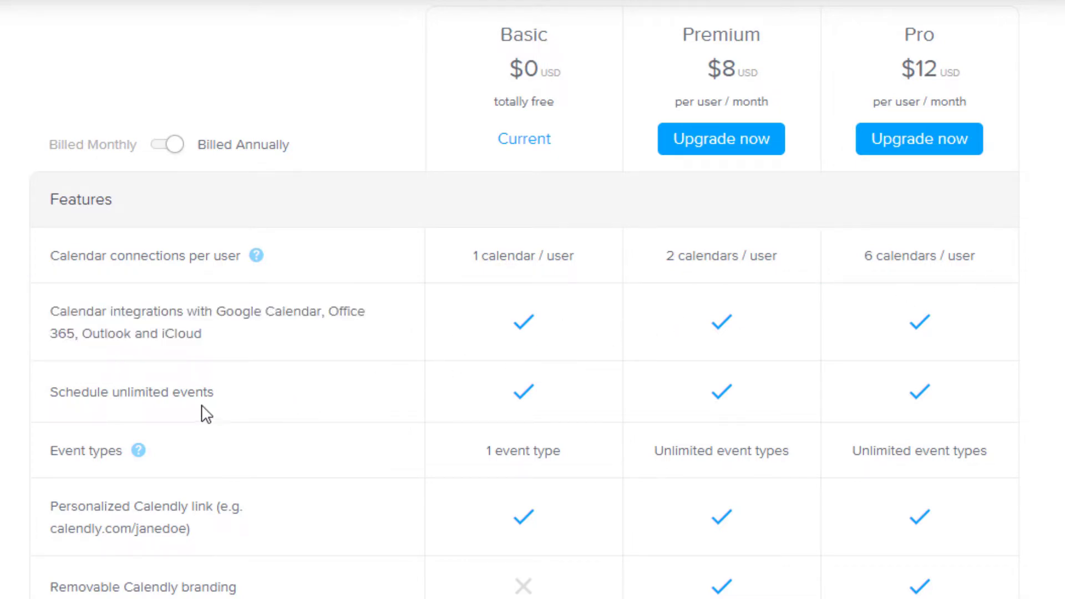
pyautogui.scroll(-2, 163, 327)
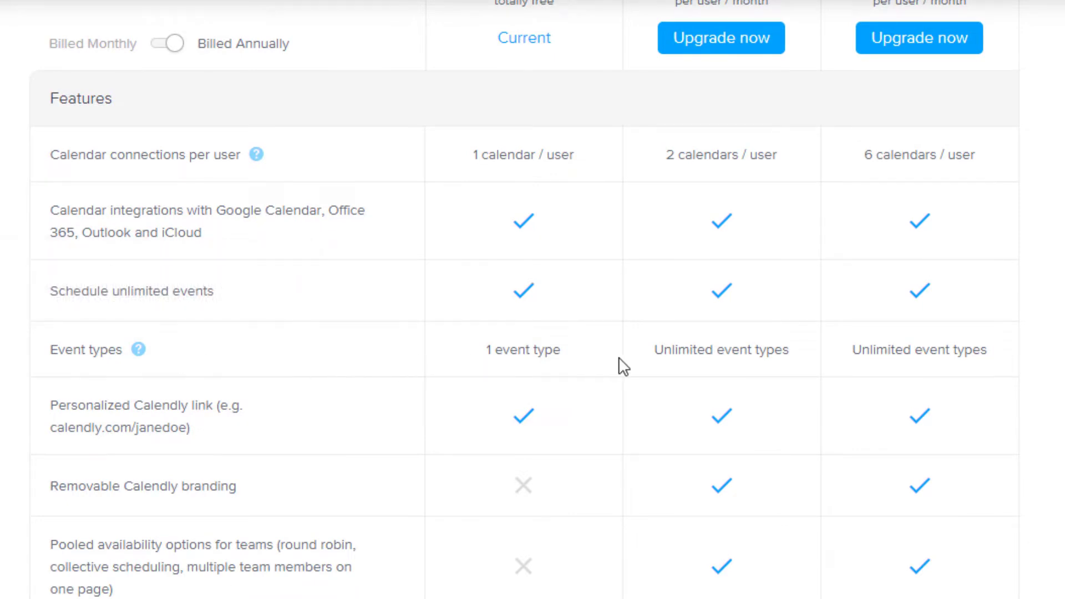
pyautogui.scroll(2, 728, 369)
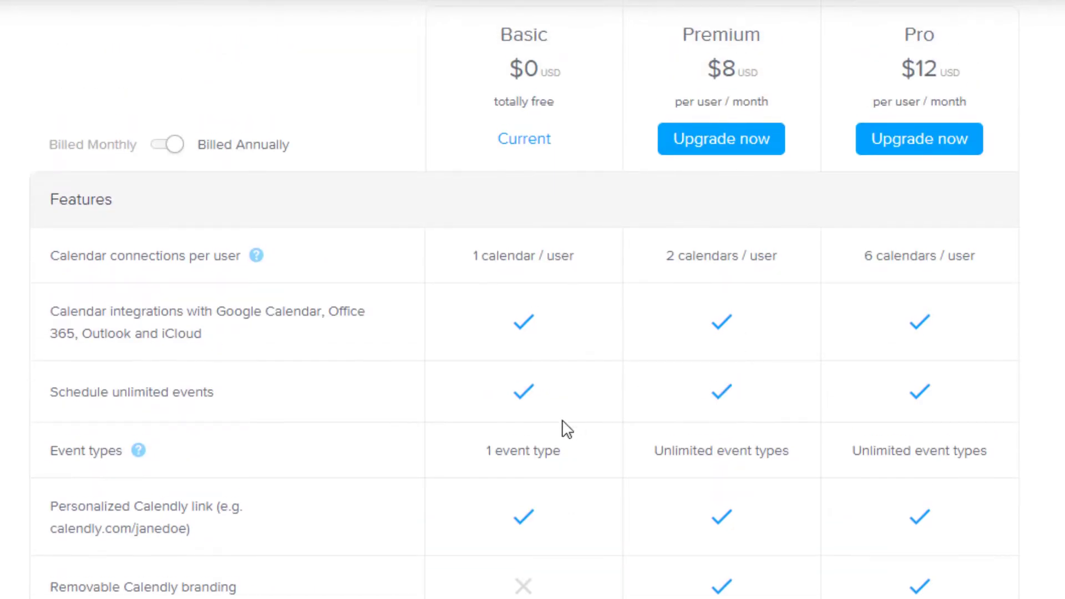
pyautogui.scroll(-2, 221, 442)
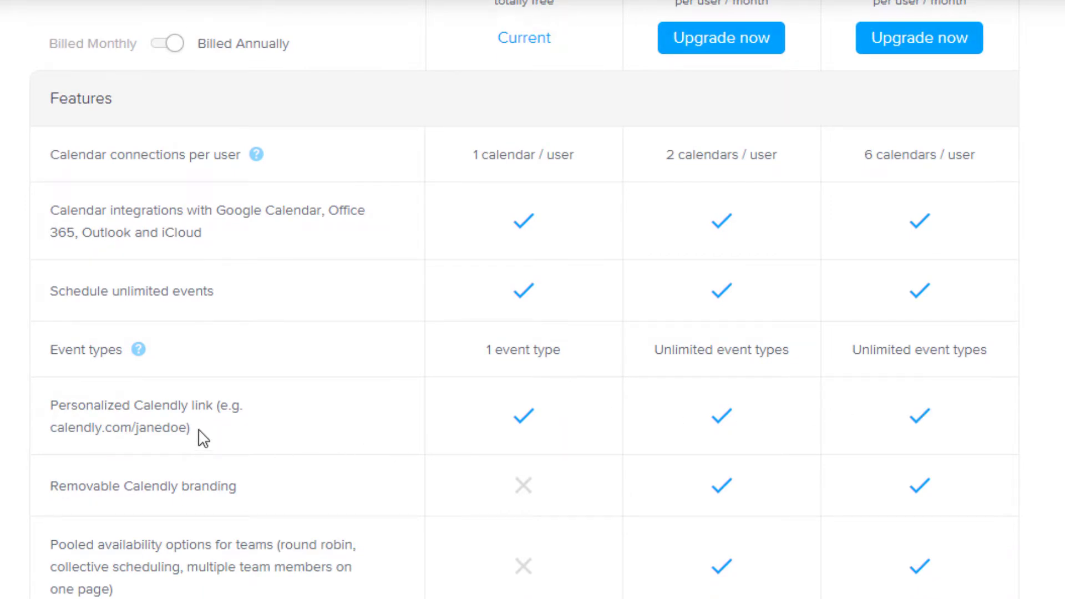
pyautogui.scroll(-6, 204, 438)
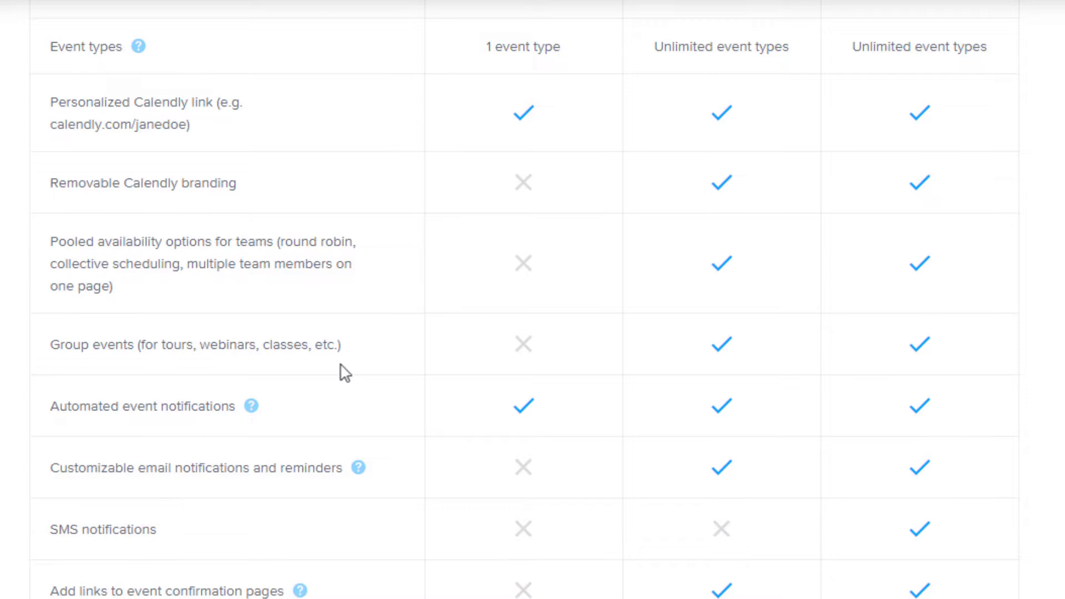
pyautogui.scroll(2, 368, 388)
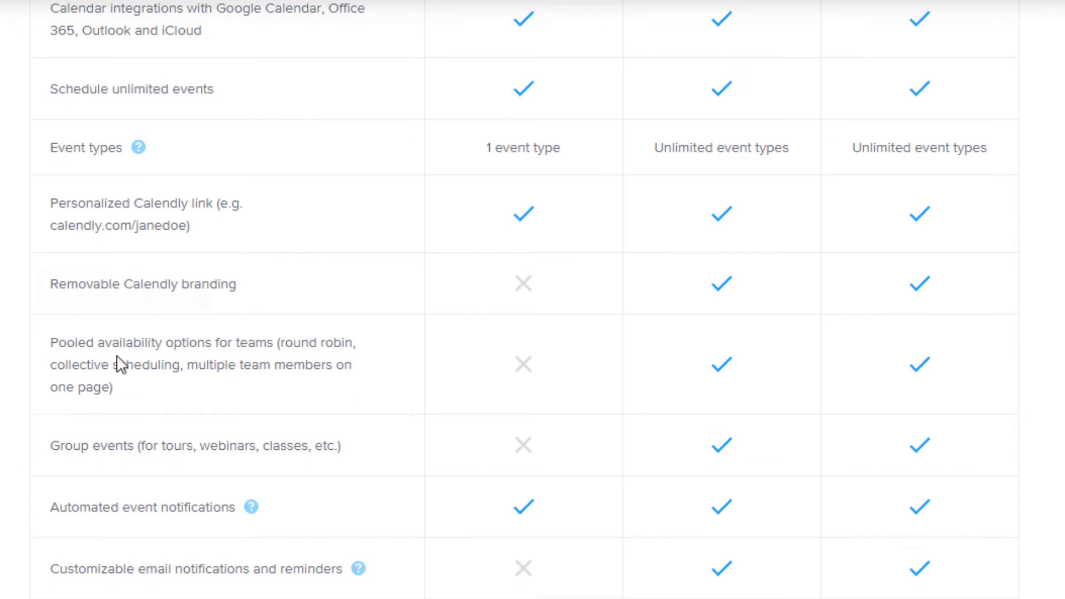
pyautogui.moveTo(98, 344); pyautogui.dragTo(339, 374)
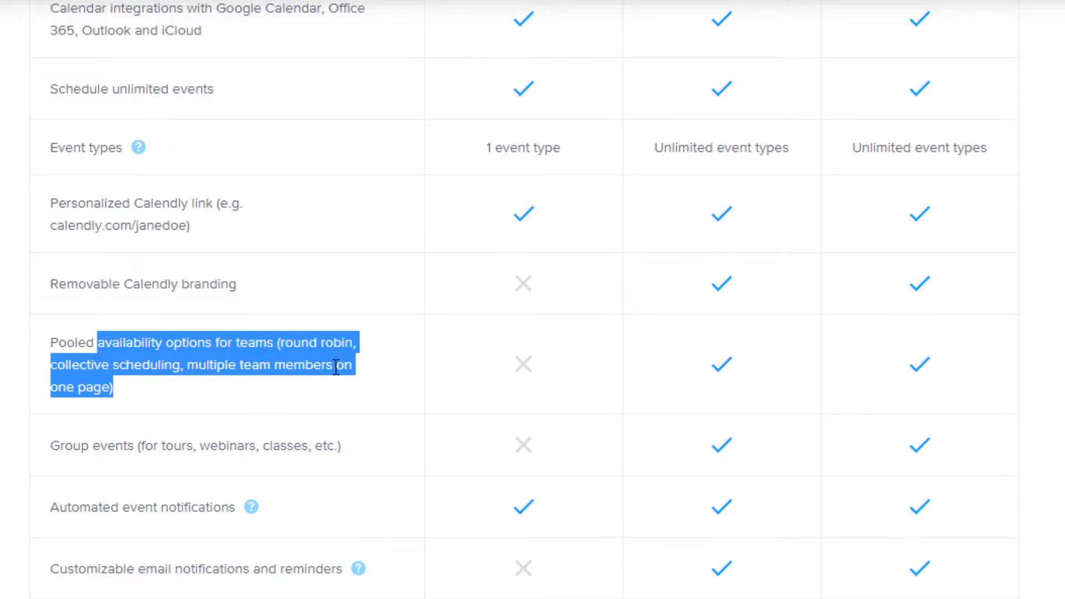
pyautogui.click(337, 367)
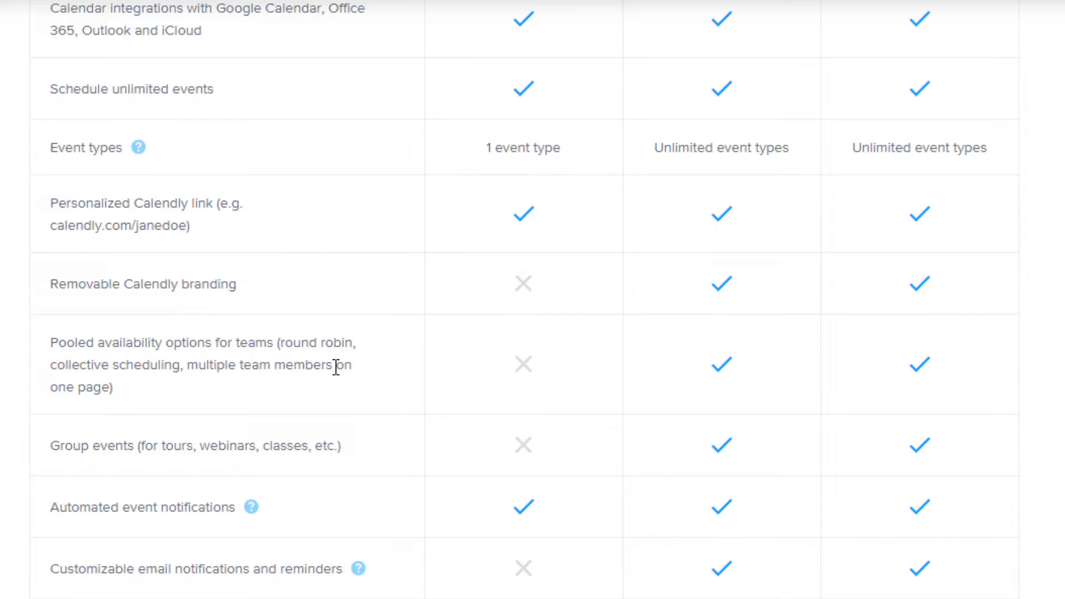
pyautogui.scroll(-2, 336, 367)
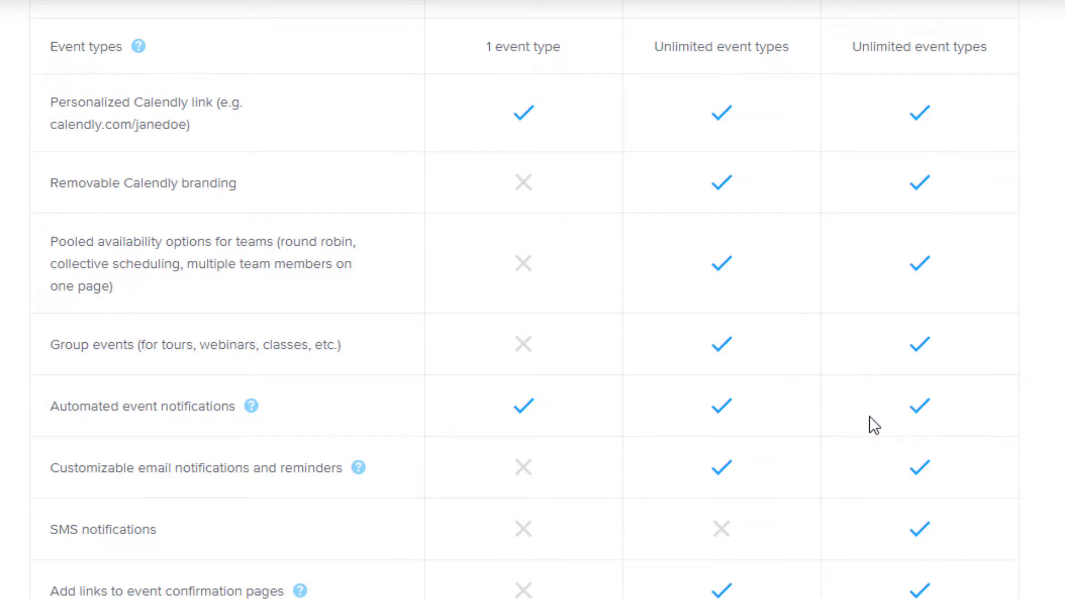
pyautogui.scroll(-2, 121, 468)
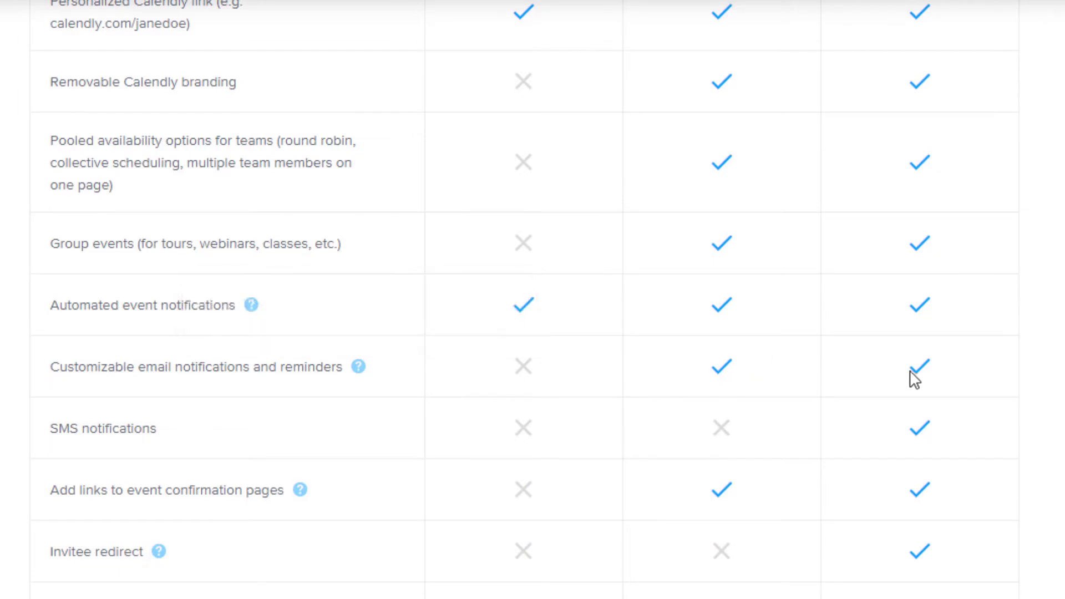
pyautogui.scroll(-2, 548, 440)
pyautogui.scroll(-2, 138, 516)
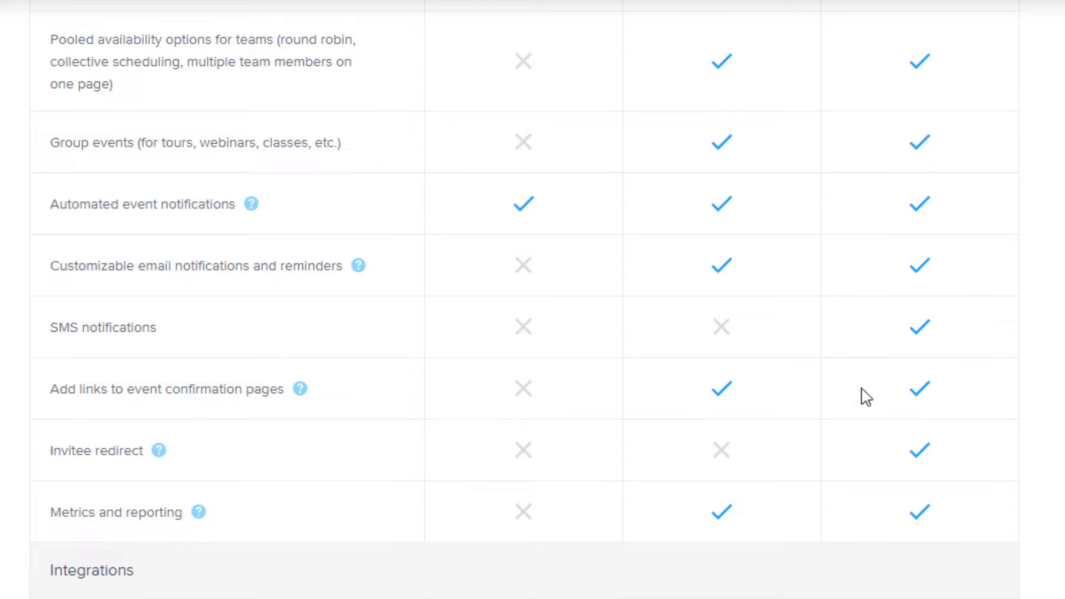
pyautogui.scroll(-2, 241, 466)
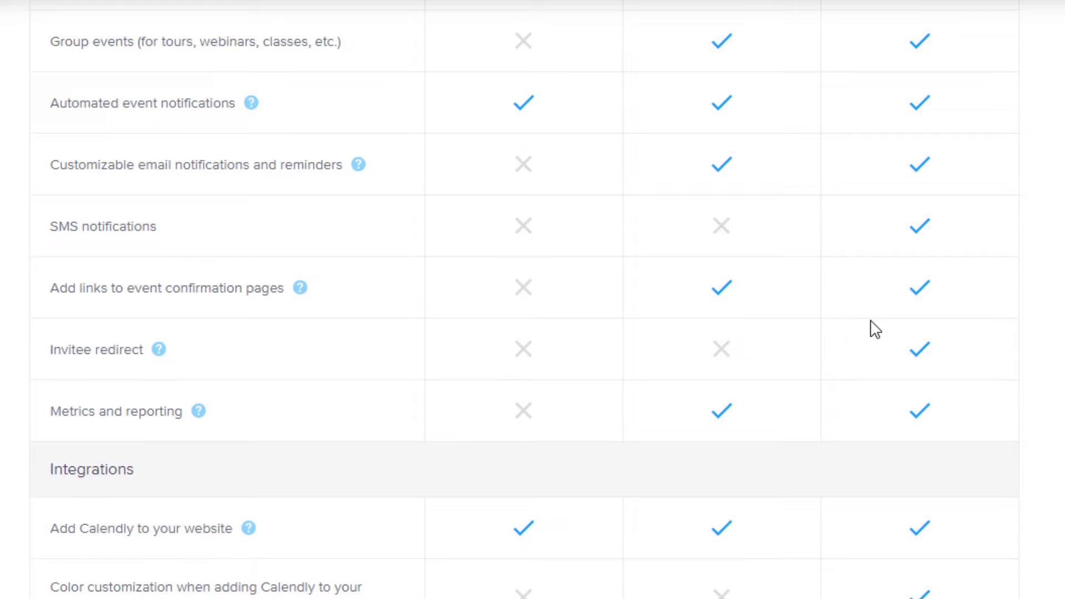
pyautogui.scroll(-2, 280, 390)
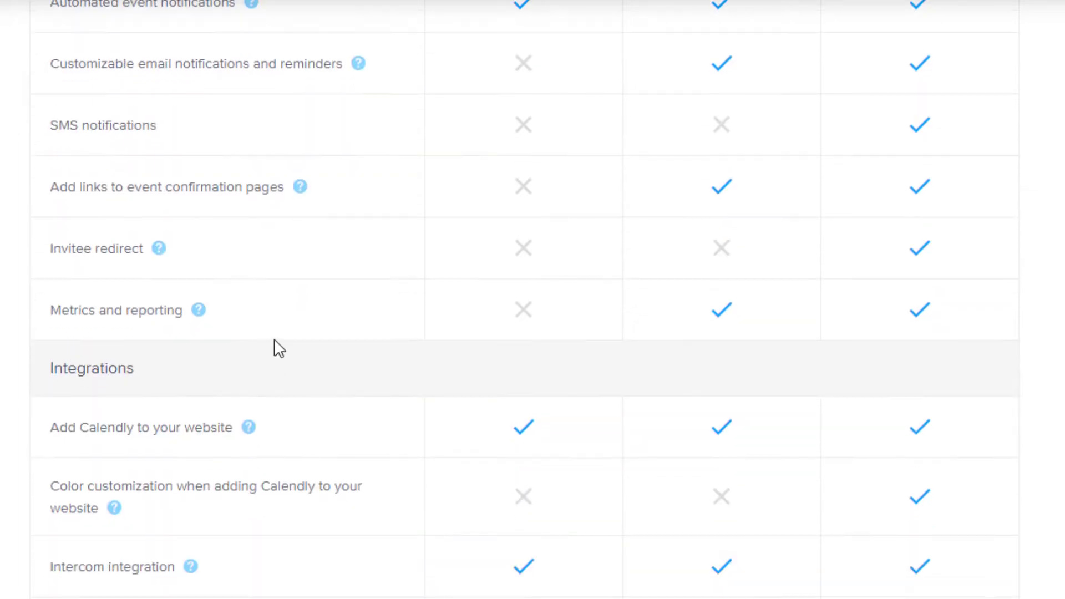
pyautogui.scroll(-2, 245, 334)
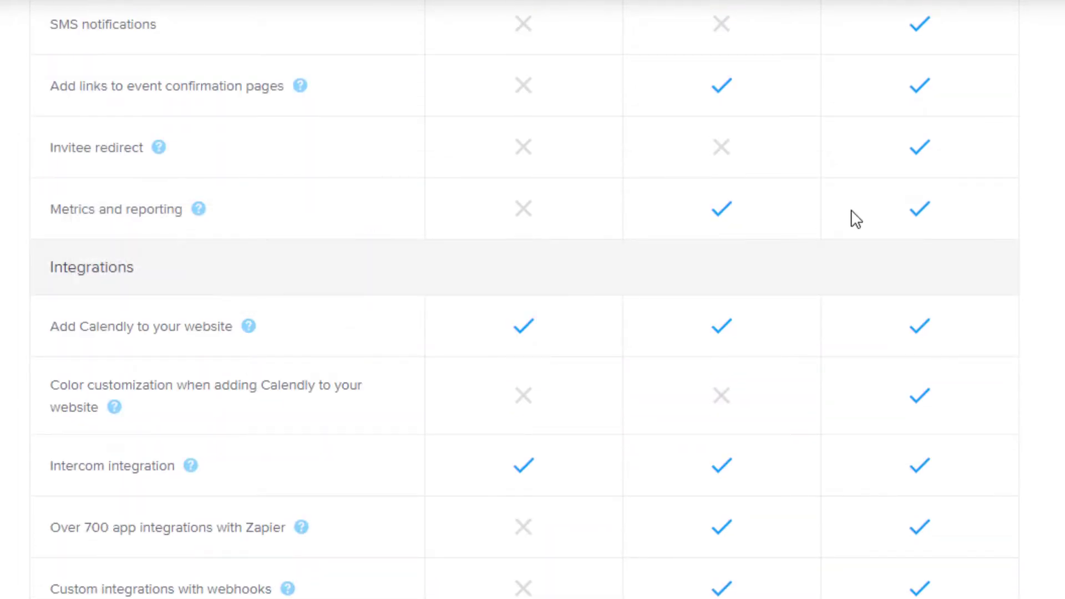
pyautogui.scroll(-4, 853, 219)
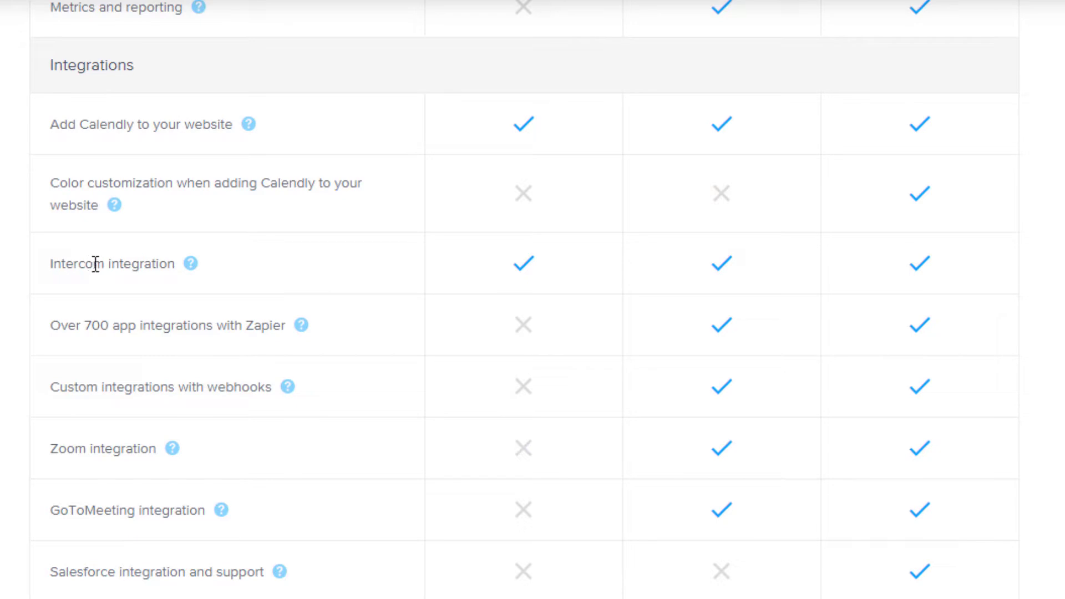
pyautogui.scroll(-3, 153, 260)
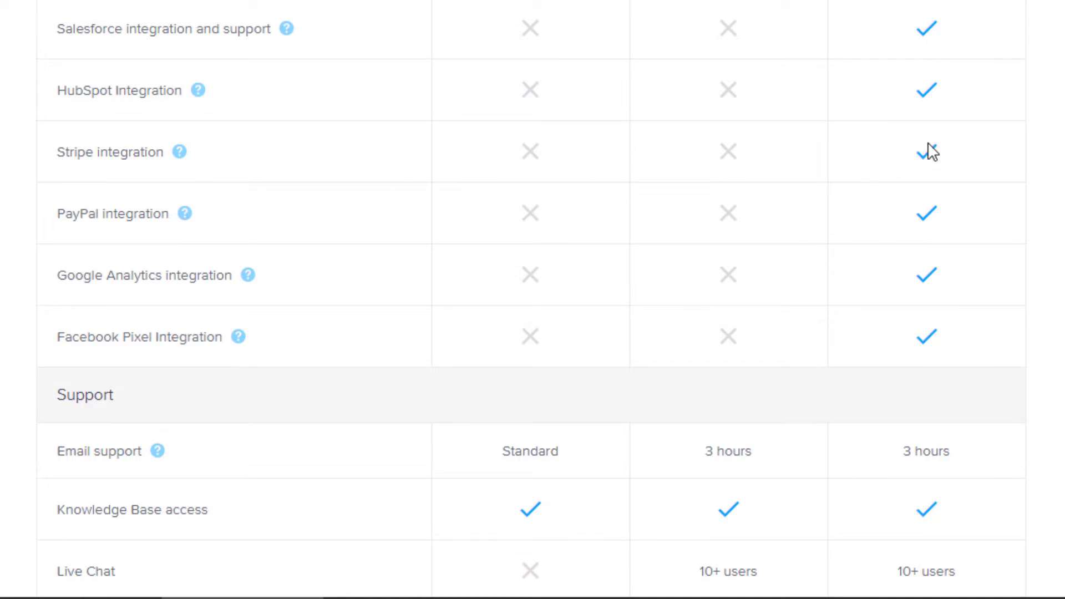
pyautogui.scroll(2, 966, 183)
pyautogui.scroll(-8, 830, 309)
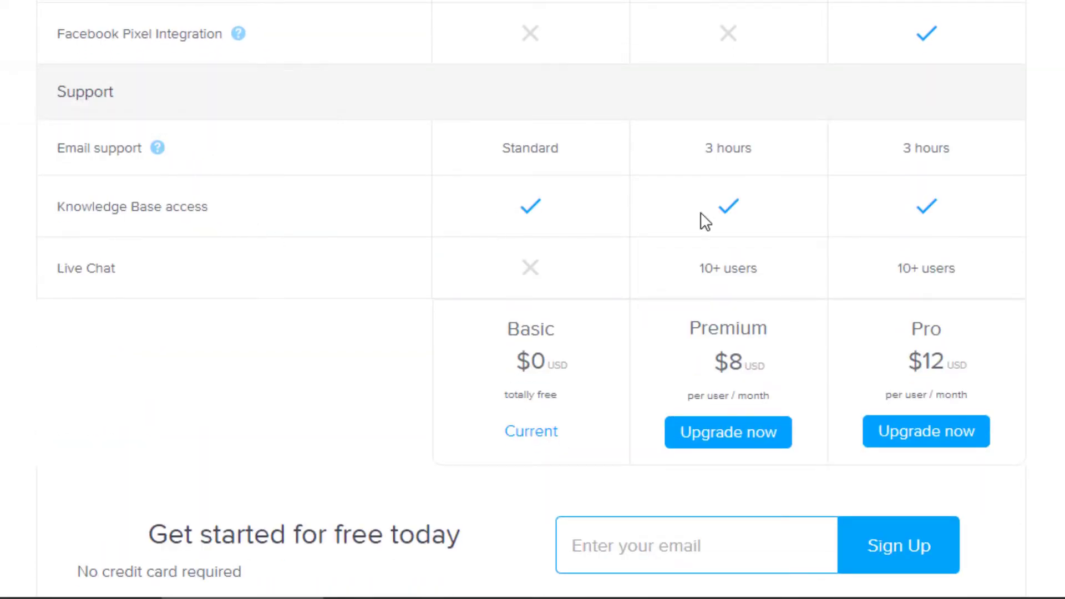
pyautogui.scroll(-1, 525, 183)
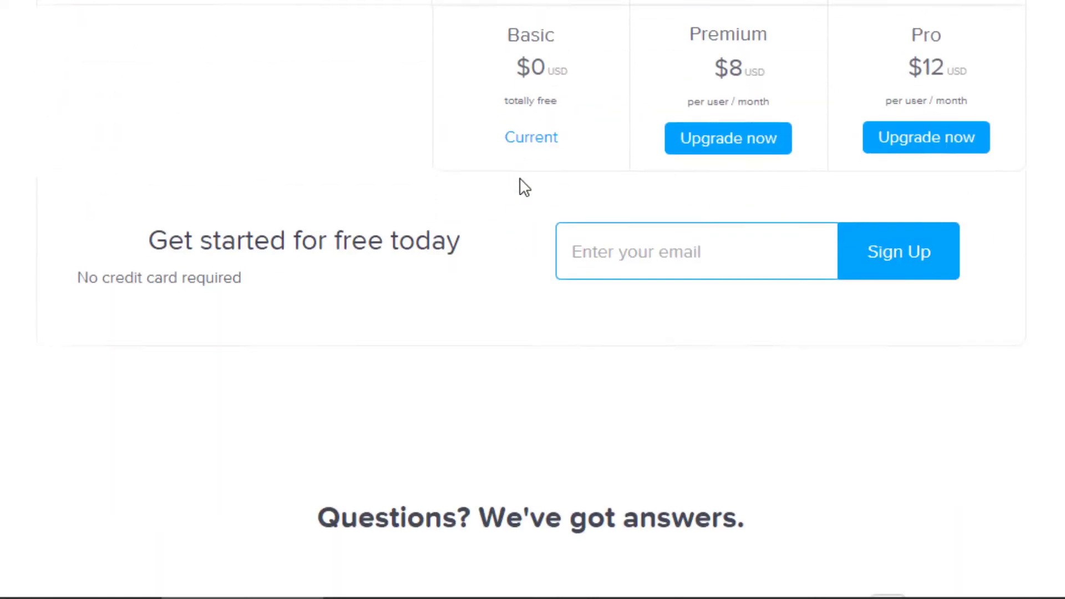
pyautogui.scroll(2, 509, 302)
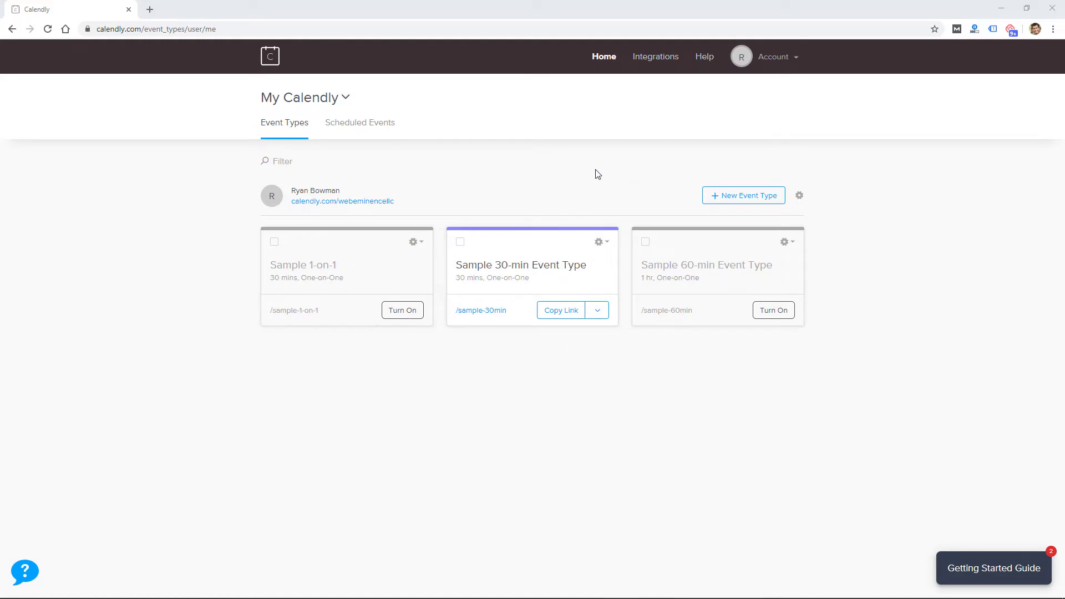
# - Check Scheduled Events, return to Event Types, and open a blank One-on-One event type form
pyautogui.click(358, 132)
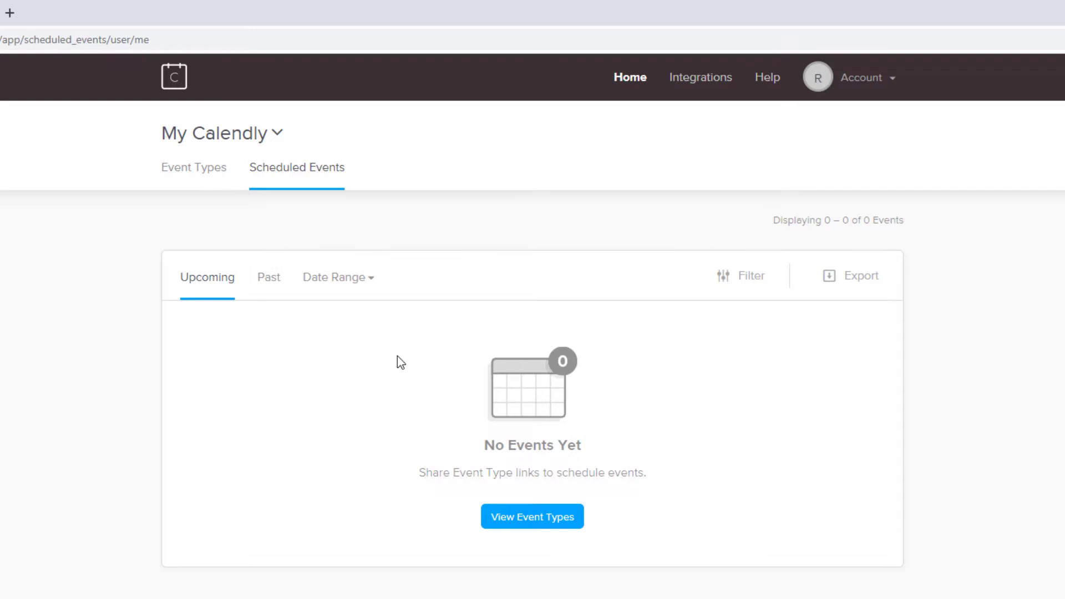
pyautogui.click(222, 181)
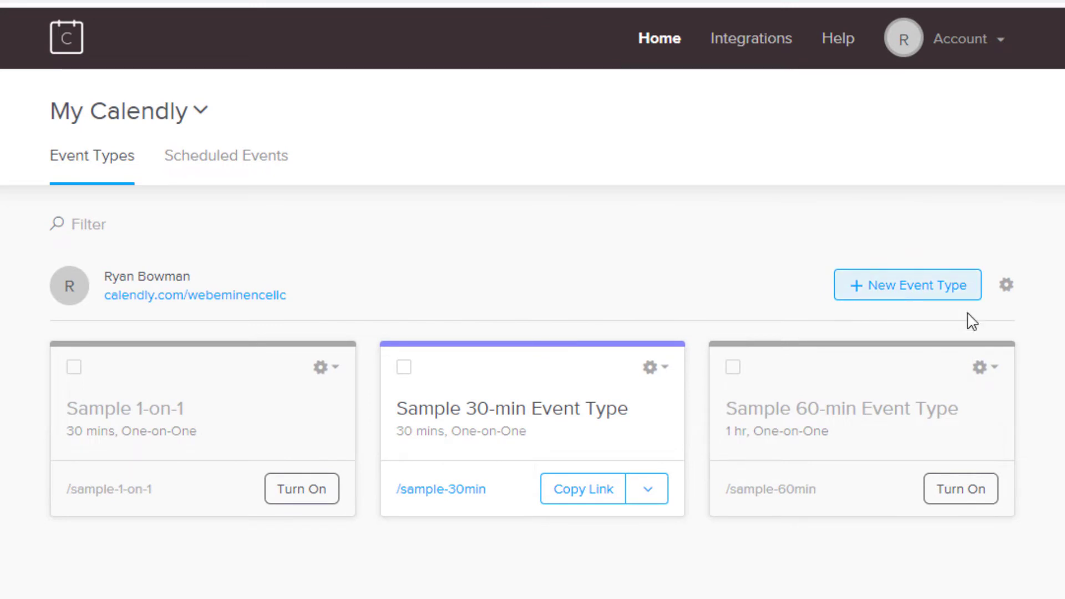
pyautogui.click(917, 299)
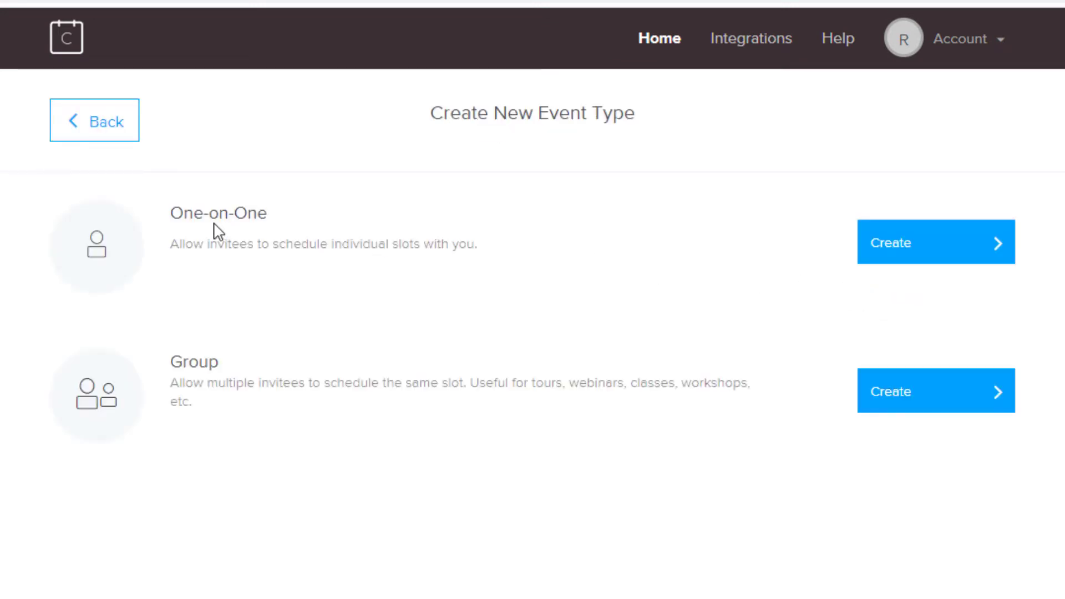
pyautogui.click(886, 244)
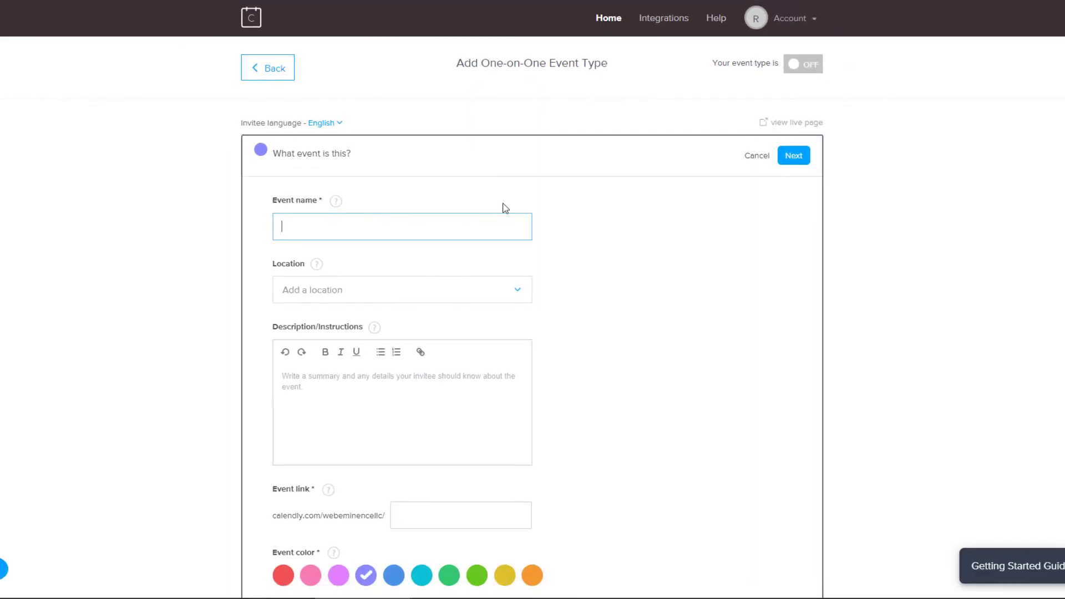
pyautogui.scroll(-2, 503, 207)
pyautogui.scroll(2, 391, 133)
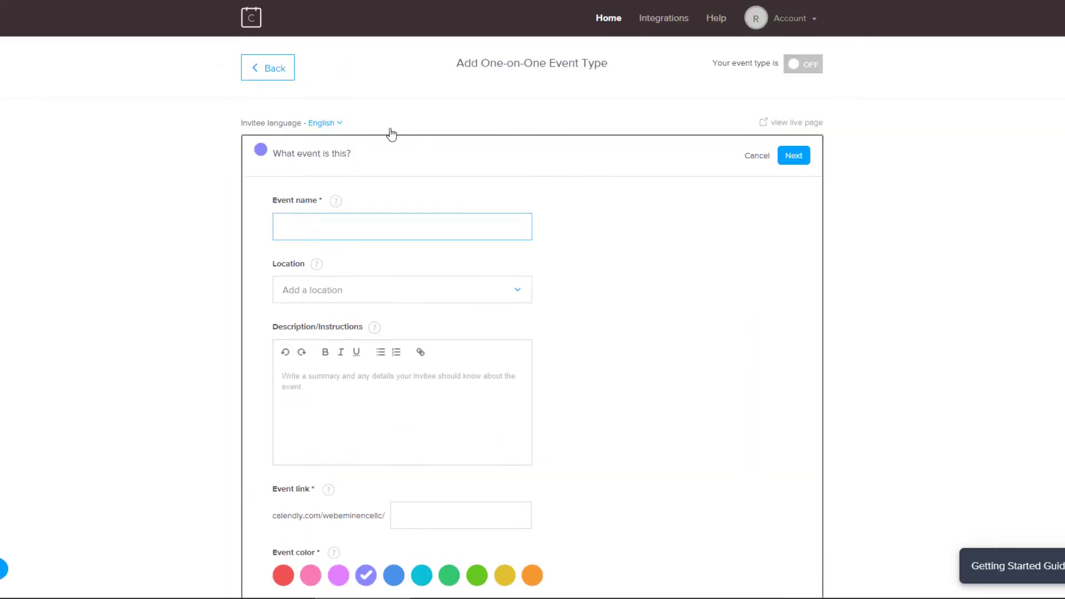
# - Abandon the new event and set the Sample 30-min Event Type location to Google Meet / Hangouts
pyautogui.click(280, 77)
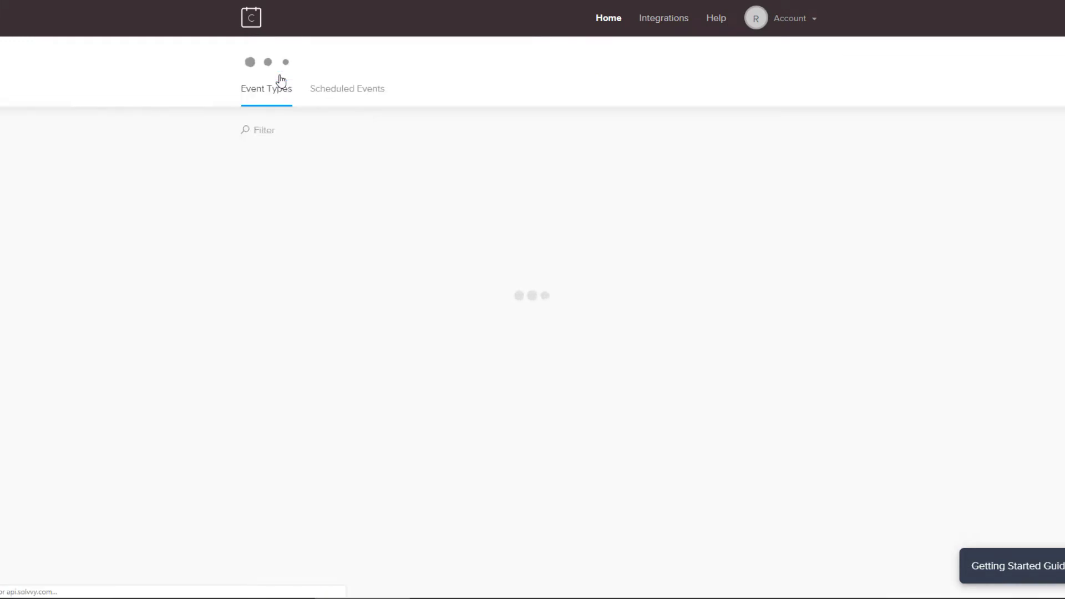
pyautogui.click(542, 244)
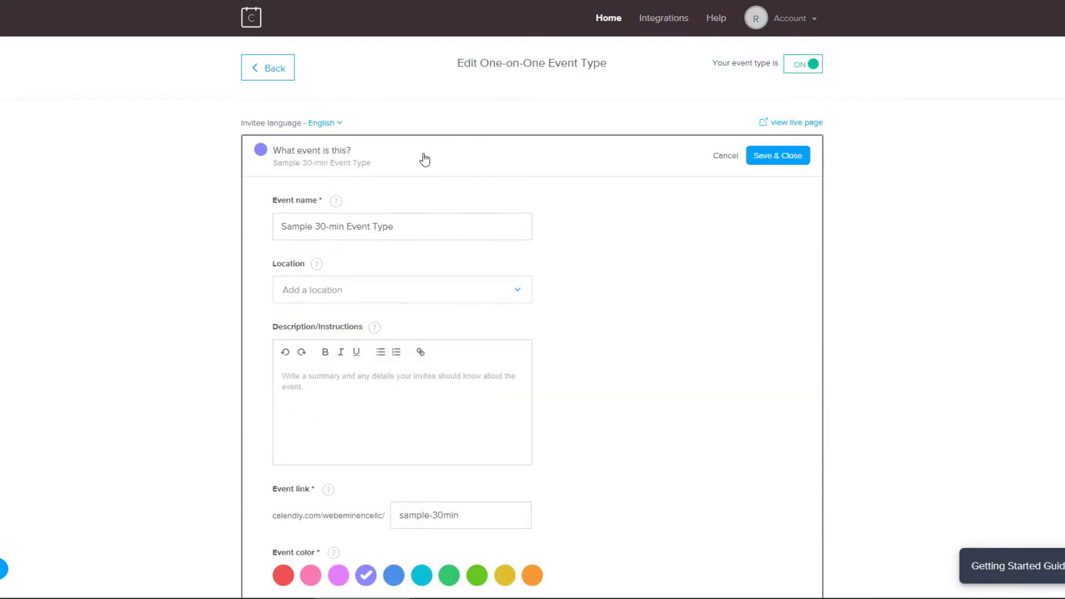
pyautogui.scroll(-3, 589, 237)
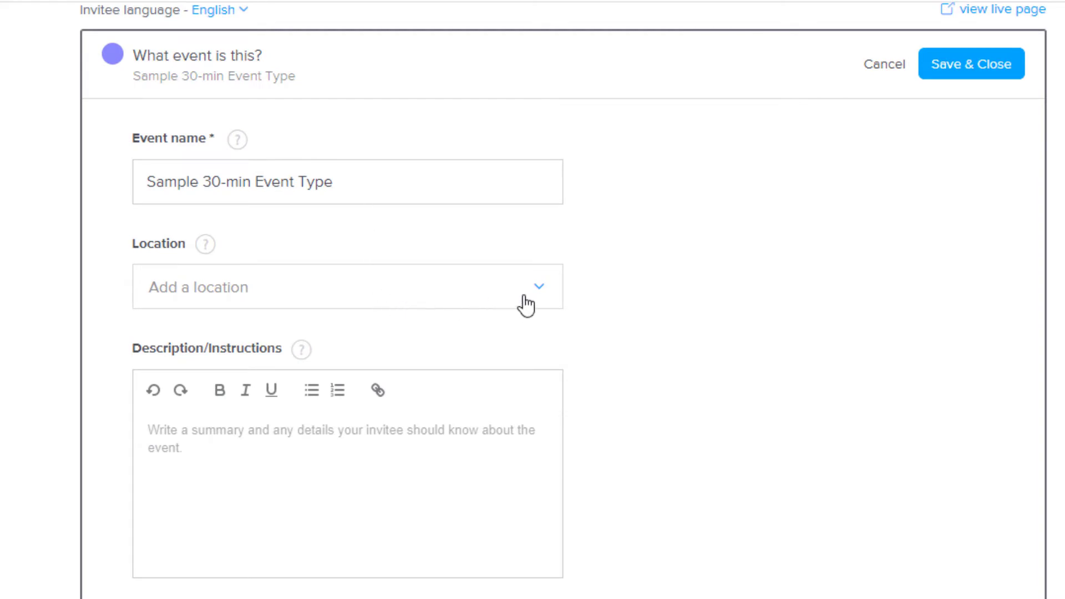
pyautogui.click(526, 306)
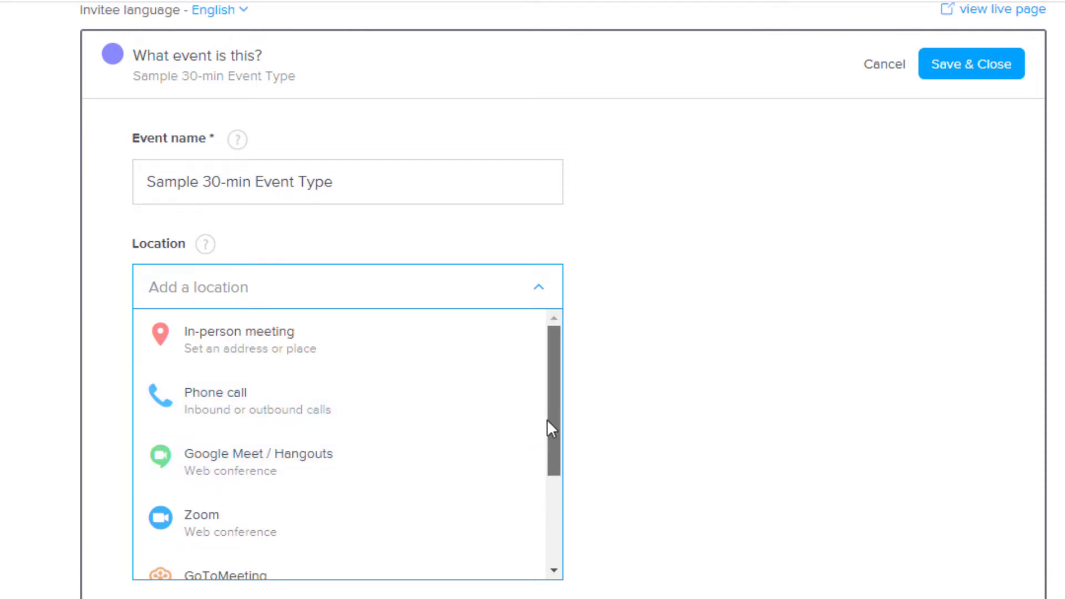
pyautogui.moveTo(548, 427); pyautogui.dragTo(543, 509)
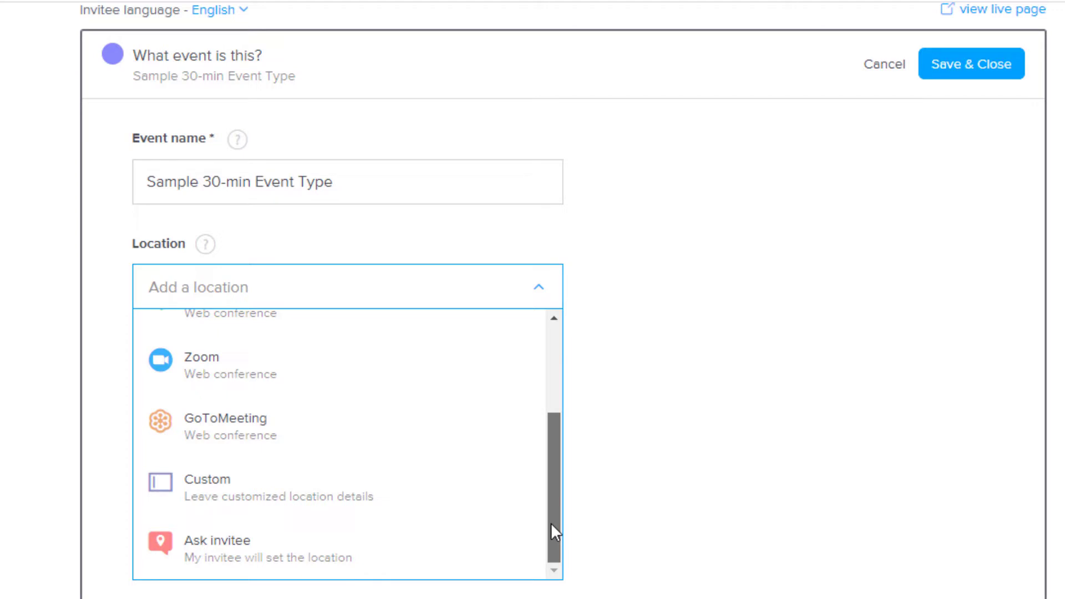
pyautogui.moveTo(551, 522); pyautogui.dragTo(551, 375)
pyautogui.click(282, 460)
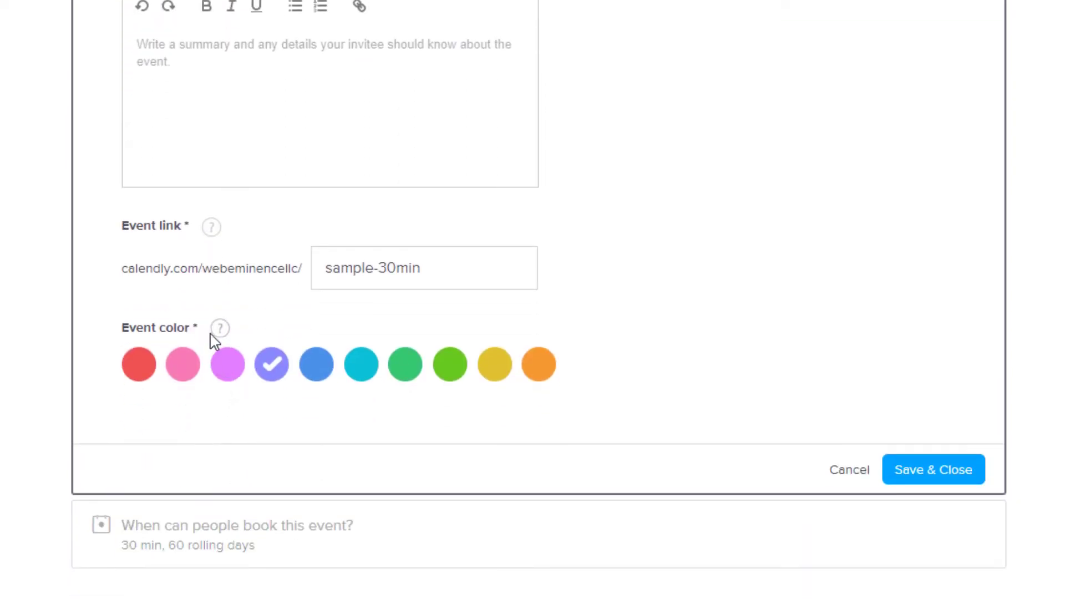
# - Read the event colour explanation, then save the event's name and location details
pyautogui.click(217, 336)
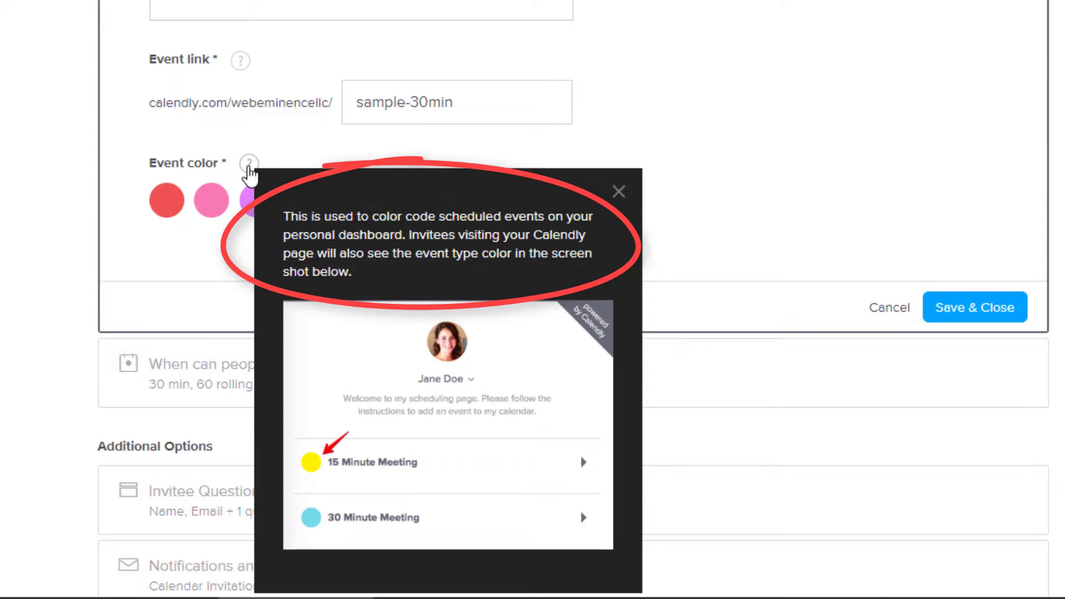
pyautogui.click(618, 191)
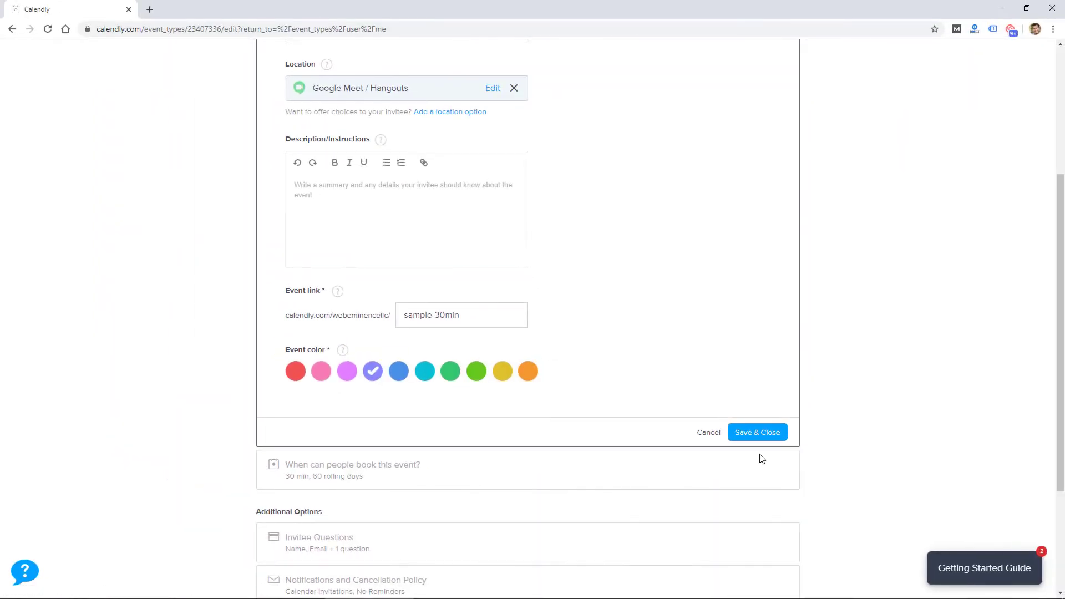
pyautogui.click(743, 439)
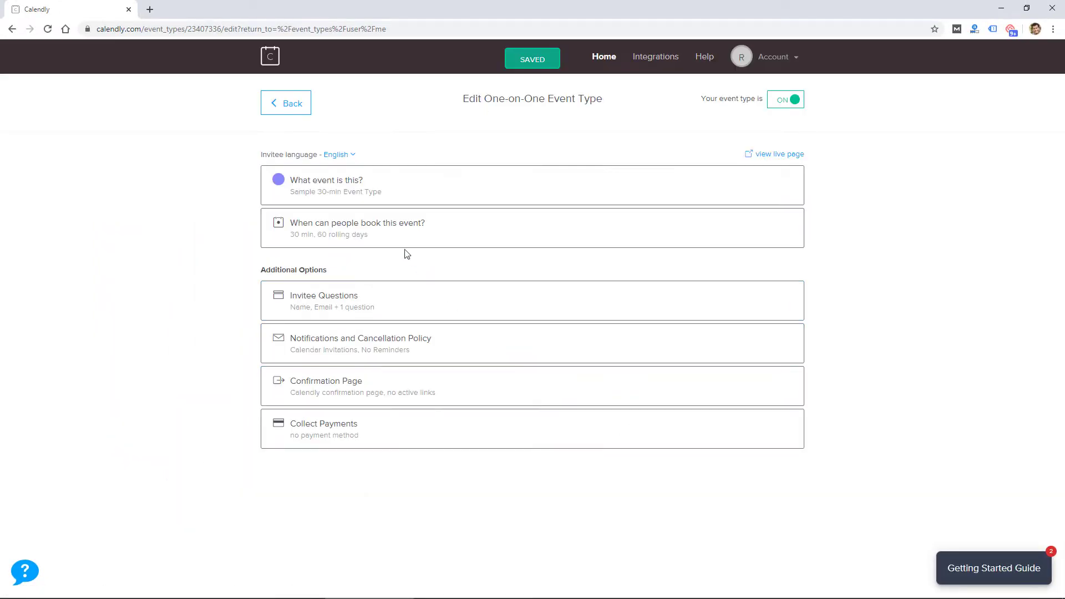
# - Expand the booking-time settings, choose a custom duration, and view the 60-day date range without changing it
pyautogui.click(494, 237)
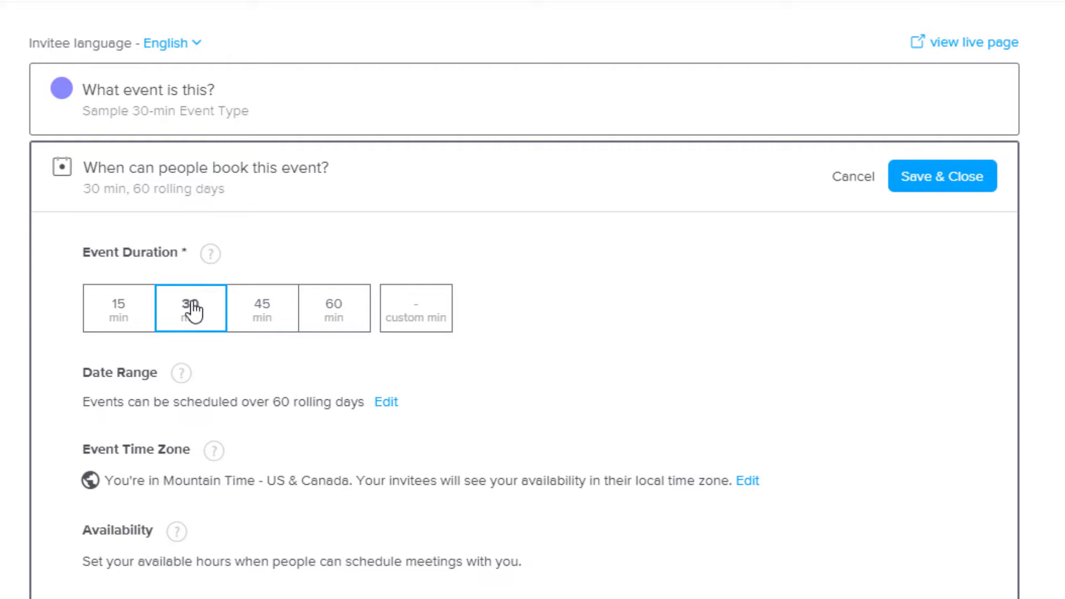
pyautogui.click(414, 330)
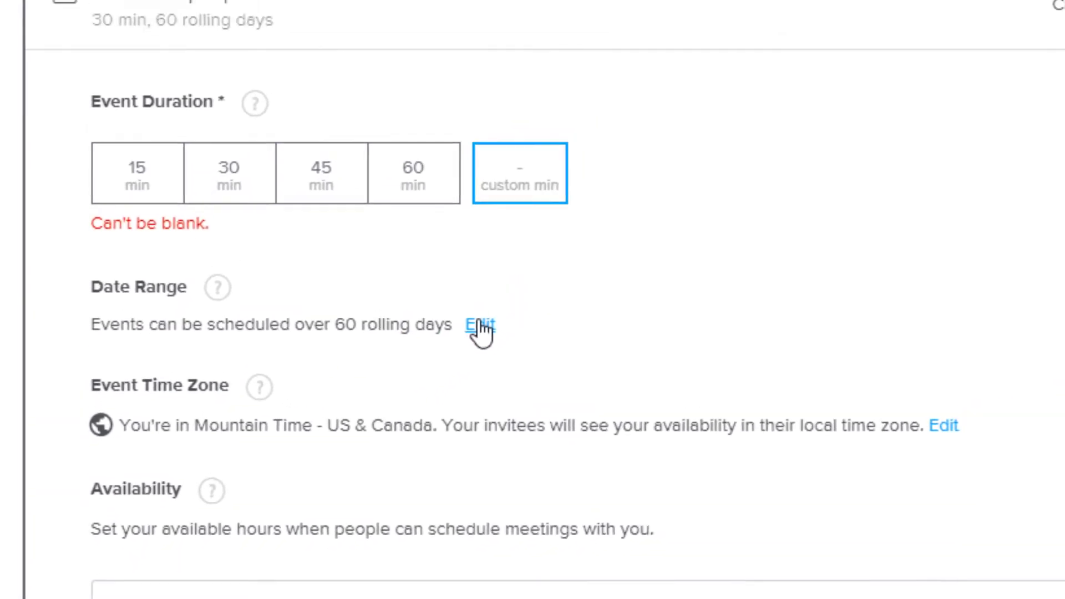
pyautogui.click(516, 280)
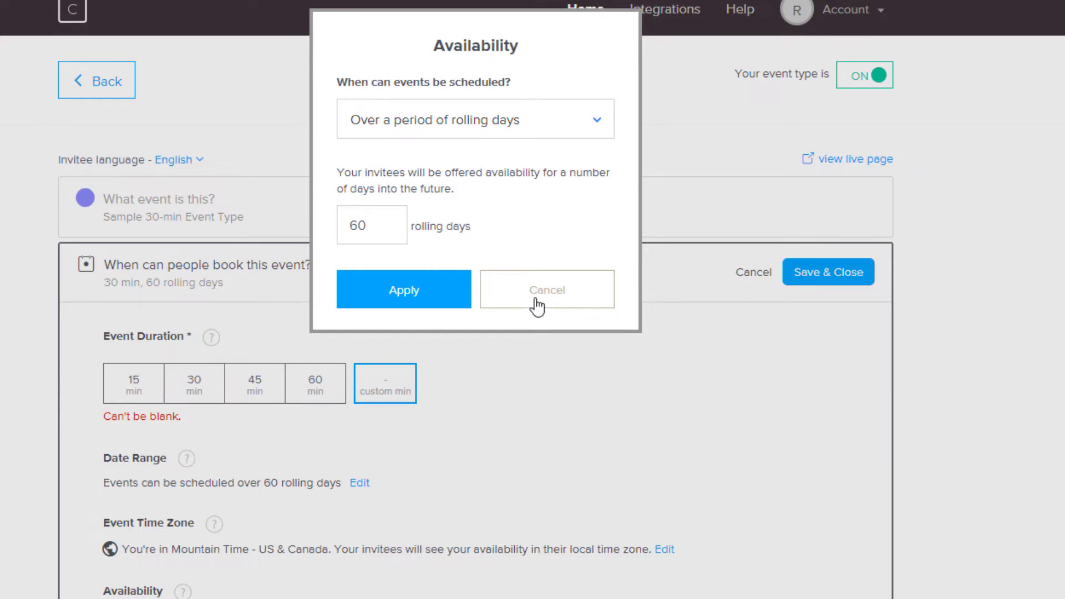
pyautogui.click(562, 314)
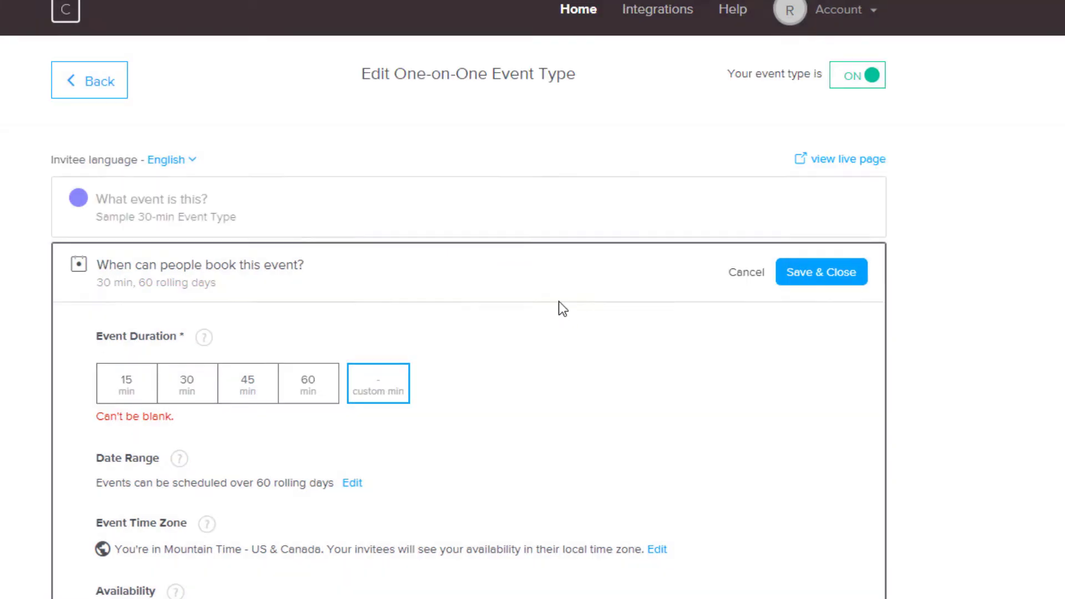
pyautogui.scroll(-3, 191, 381)
# - Toggle the Advanced and Hours availability views, view then cancel the February 19 hours editor, and return to Advanced
pyautogui.scroll(-2, 215, 380)
pyautogui.scroll(-1, 215, 380)
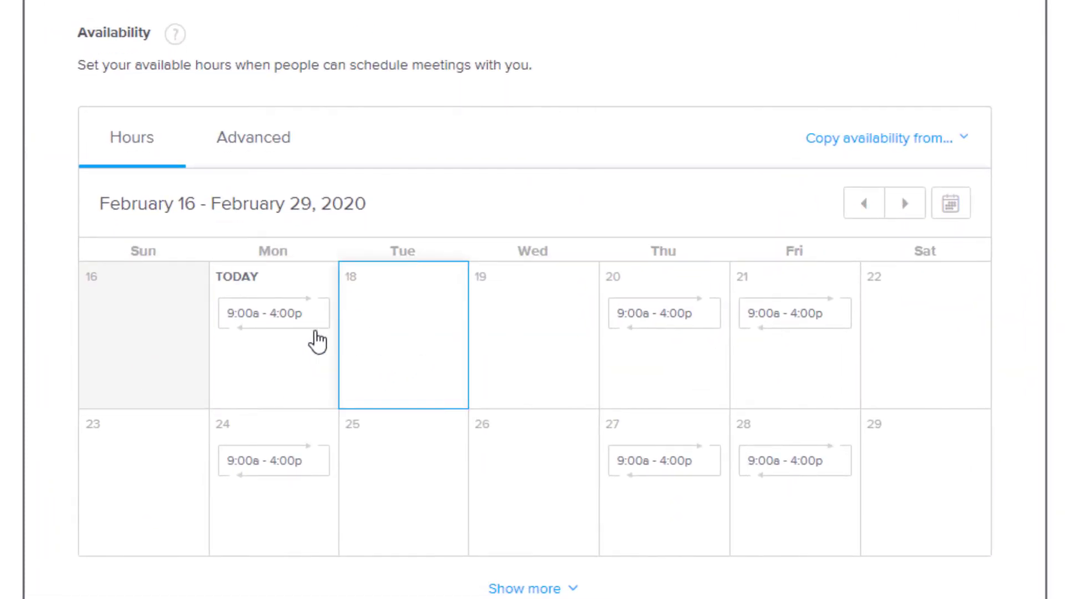
pyautogui.click(225, 151)
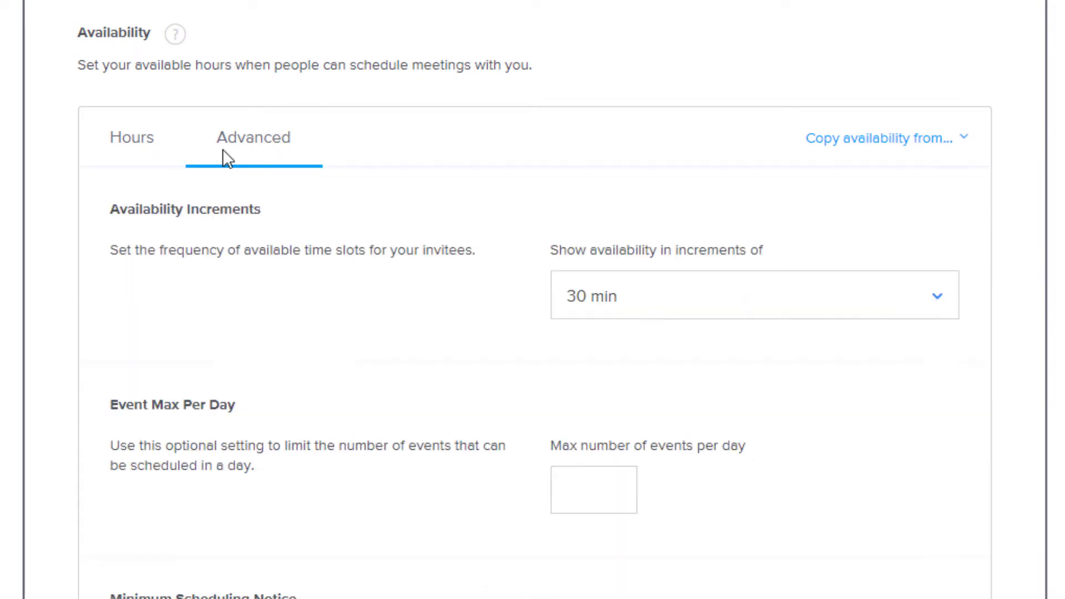
pyautogui.click(137, 152)
pyautogui.click(970, 147)
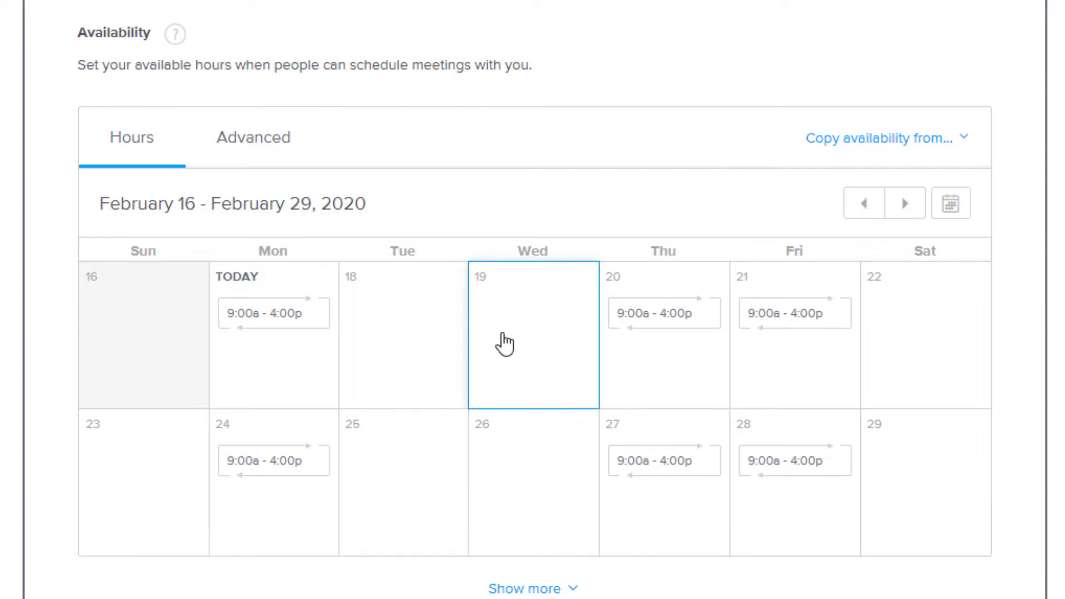
pyautogui.click(533, 347)
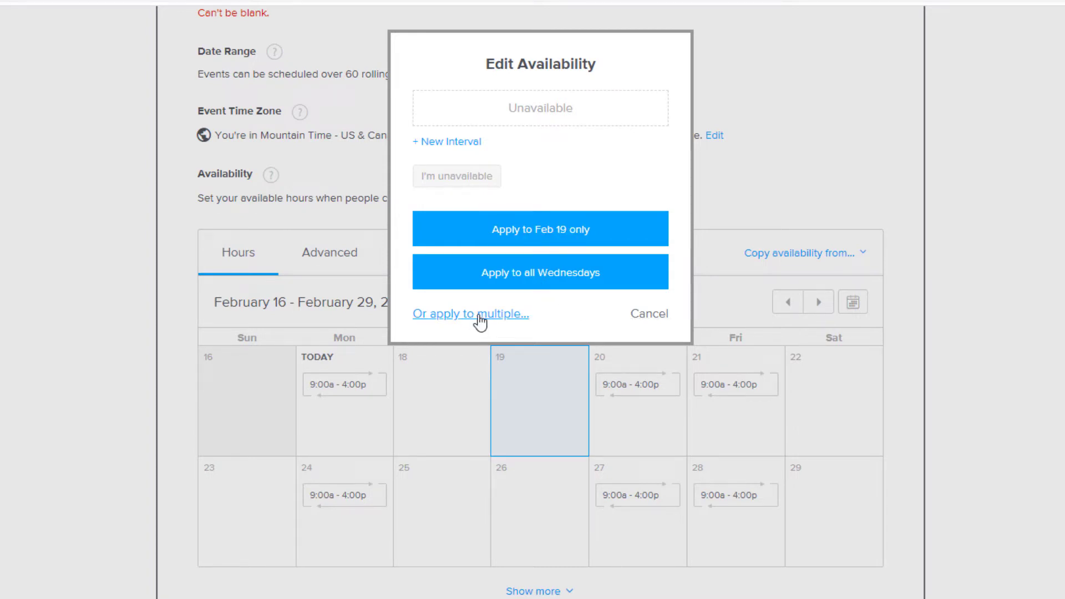
pyautogui.click(641, 318)
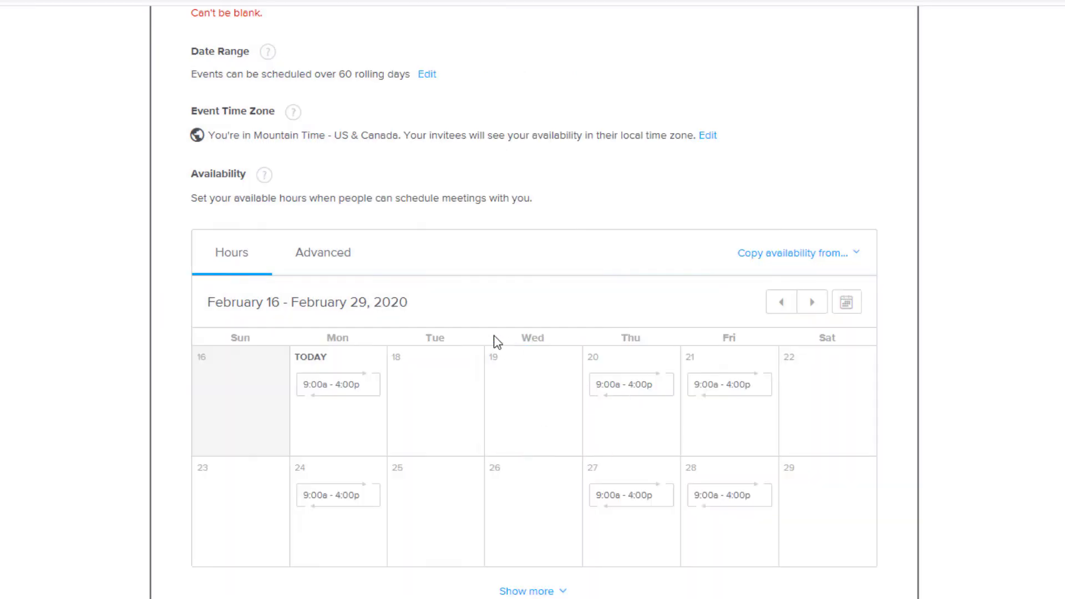
pyautogui.click(319, 263)
# - Leave the buffer before event at 0 min and scroll to the weekday 9:00a–5:00p calendar
pyautogui.scroll(-3, 334, 340)
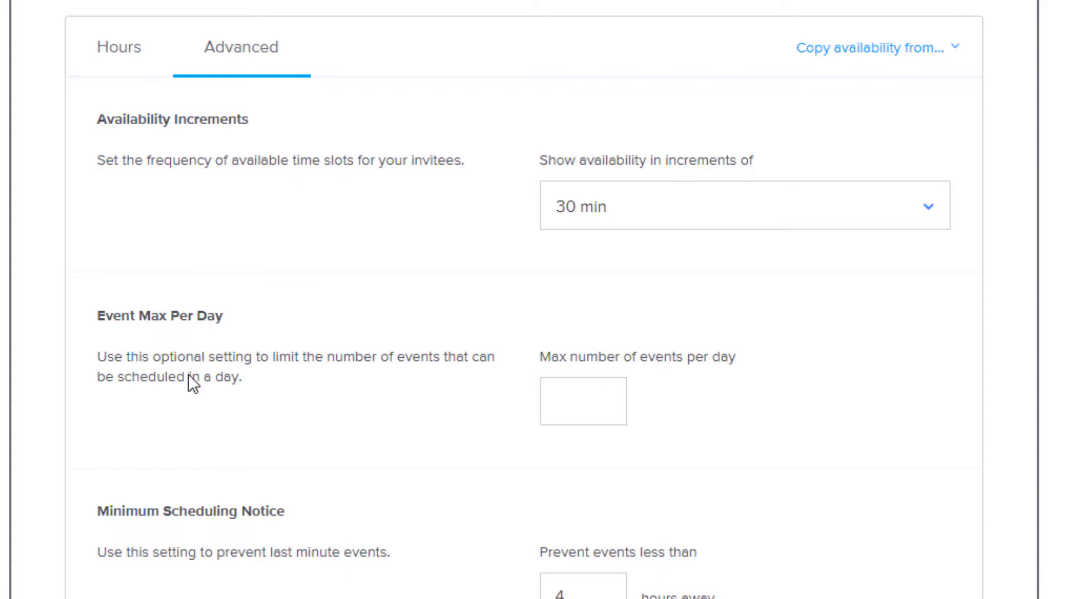
pyautogui.scroll(-2, 188, 373)
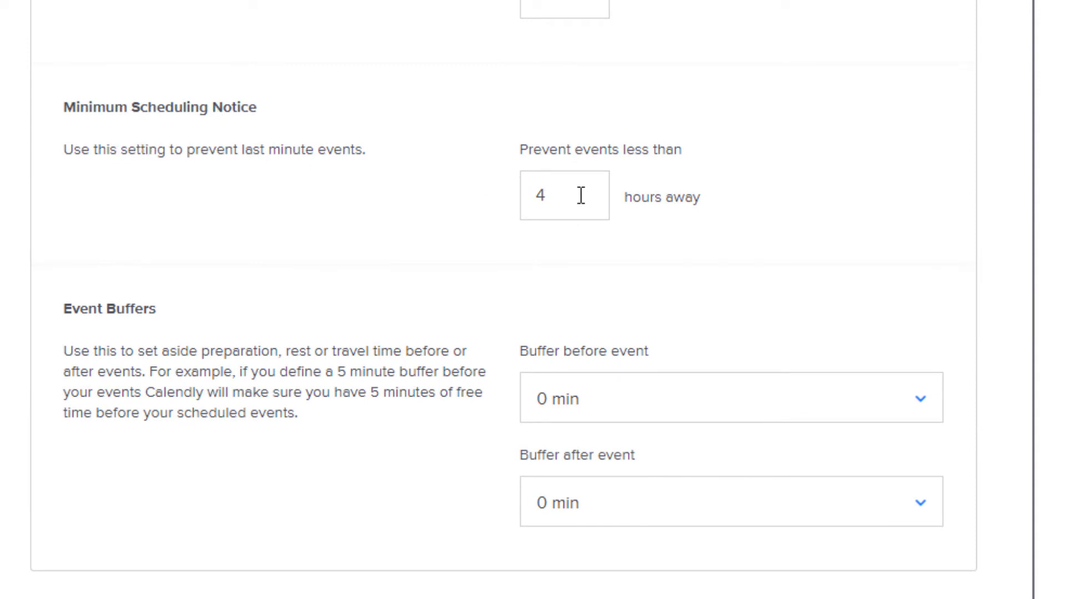
pyautogui.scroll(-2, 579, 199)
pyautogui.click(630, 290)
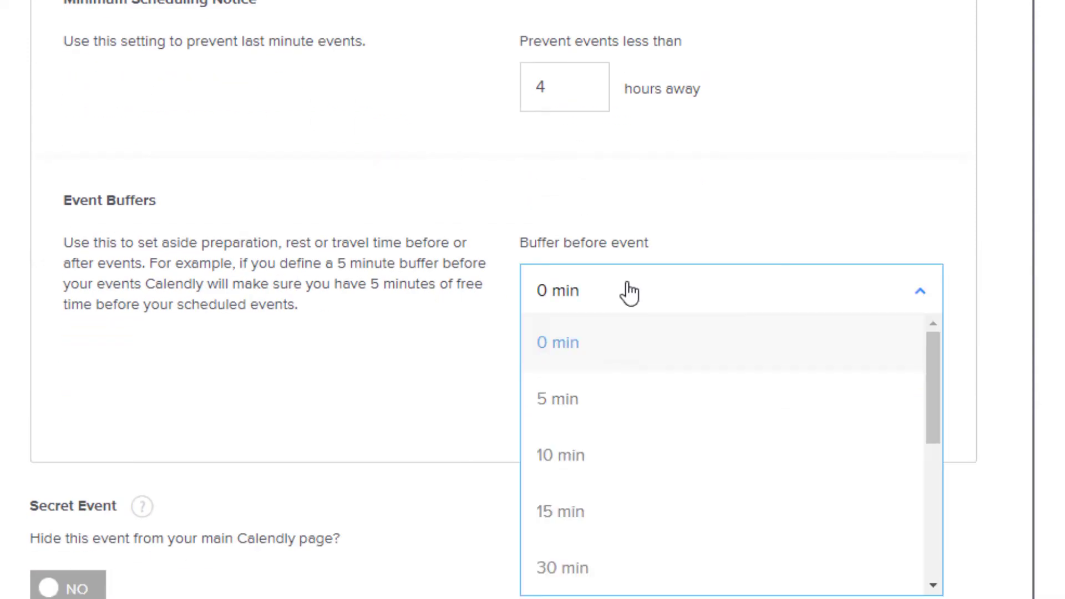
pyautogui.click(454, 436)
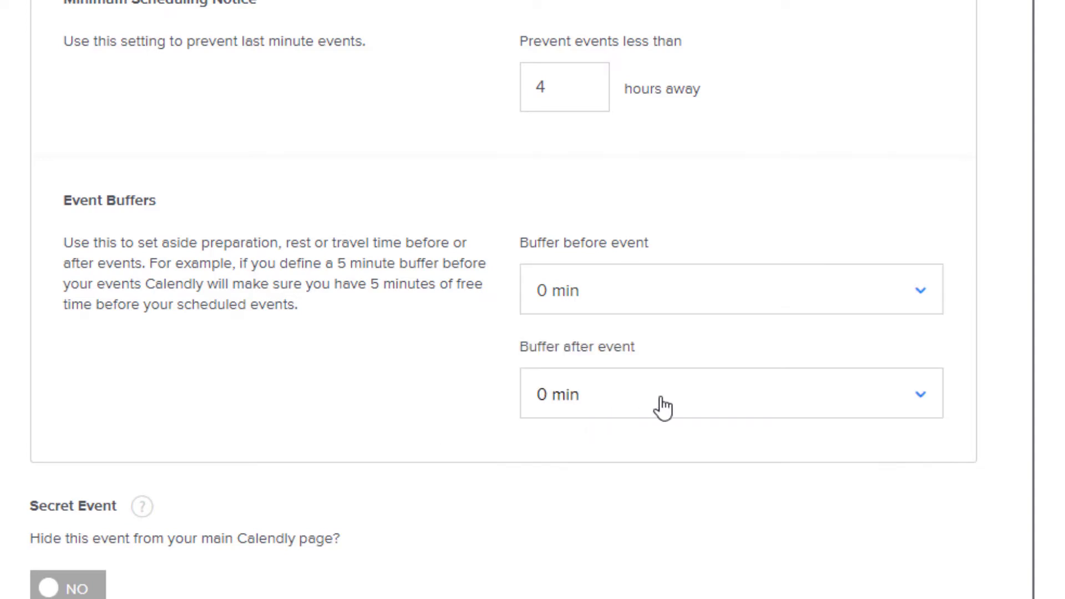
pyautogui.scroll(-1, 466, 372)
pyautogui.scroll(-2, 466, 372)
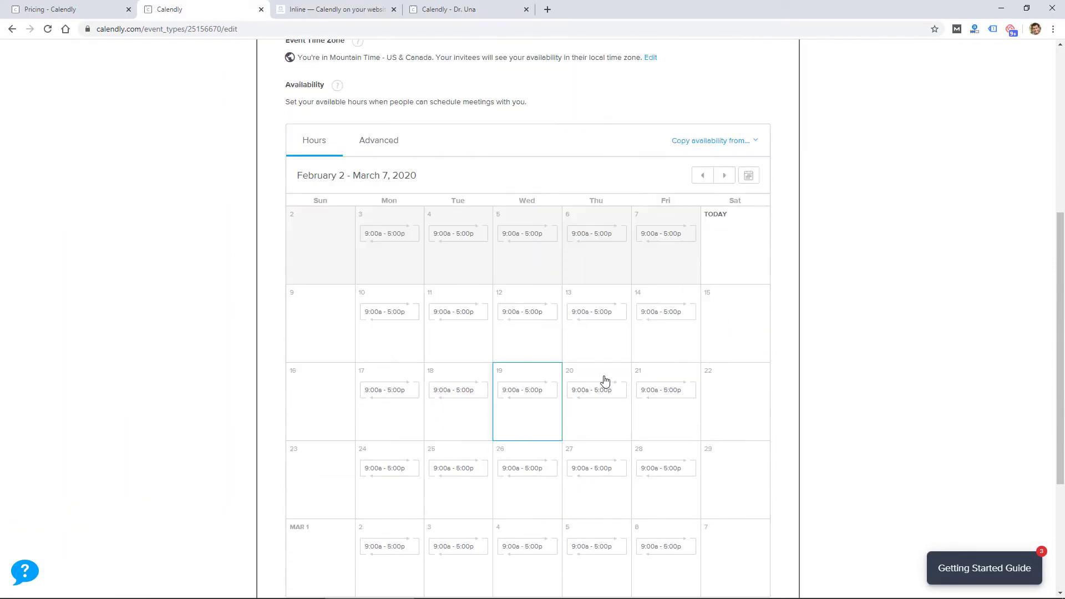
pyautogui.scroll(-3, 606, 380)
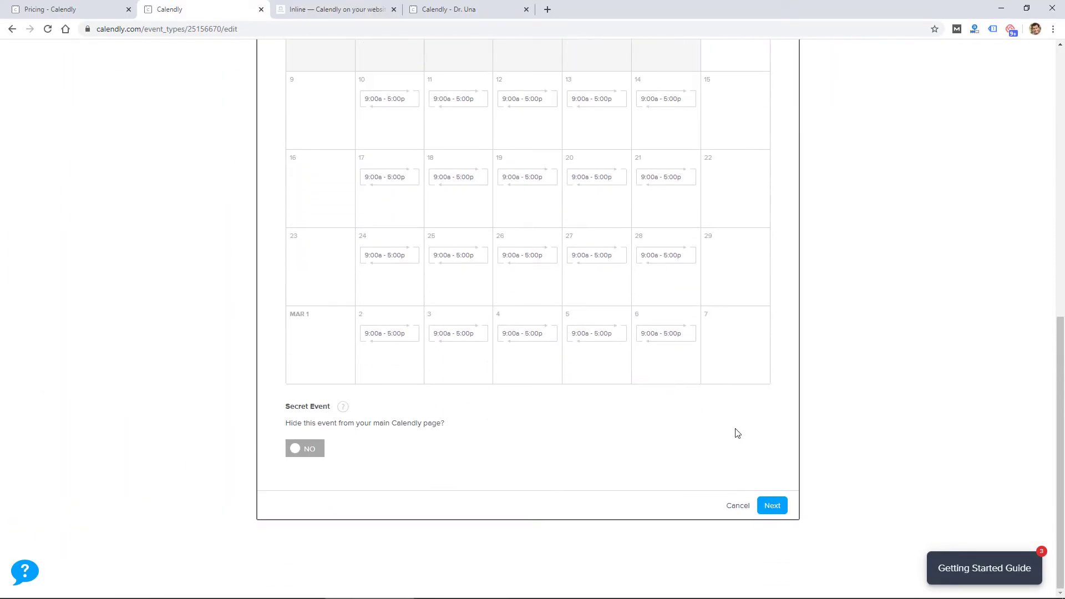
# - Return to the event settings, open Invitee Questions, discard a blank new question, and cancel the section
pyautogui.click(772, 506)
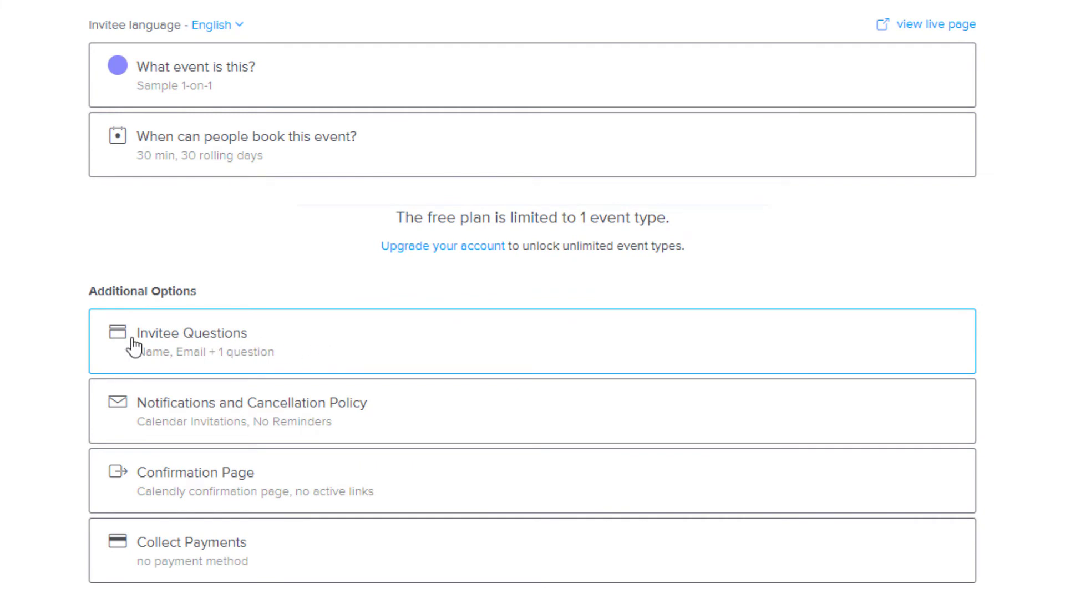
pyautogui.click(317, 351)
pyautogui.scroll(-5, 307, 359)
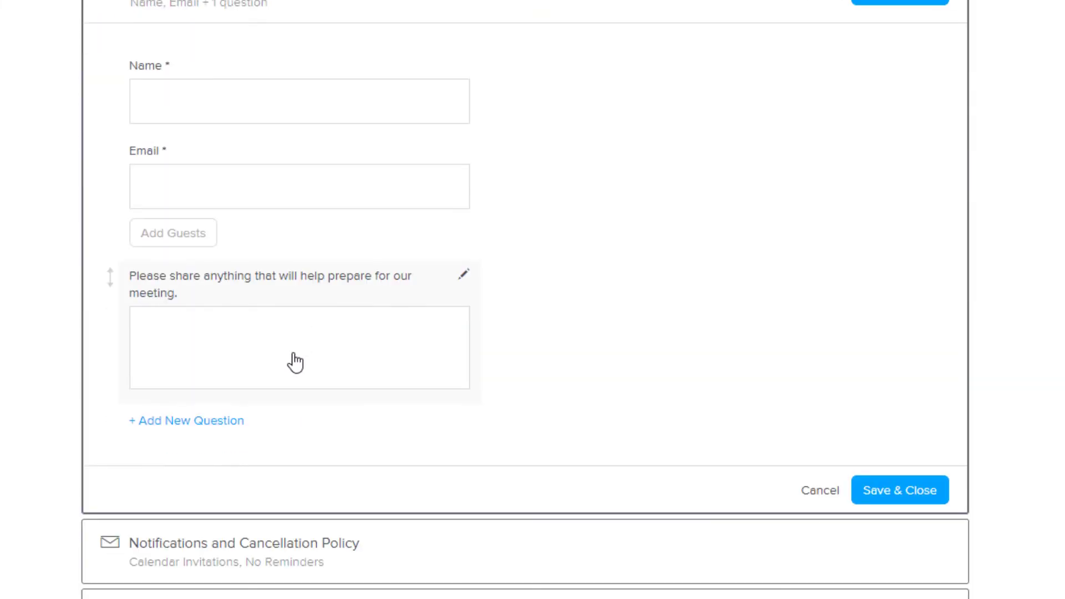
pyautogui.click(199, 427)
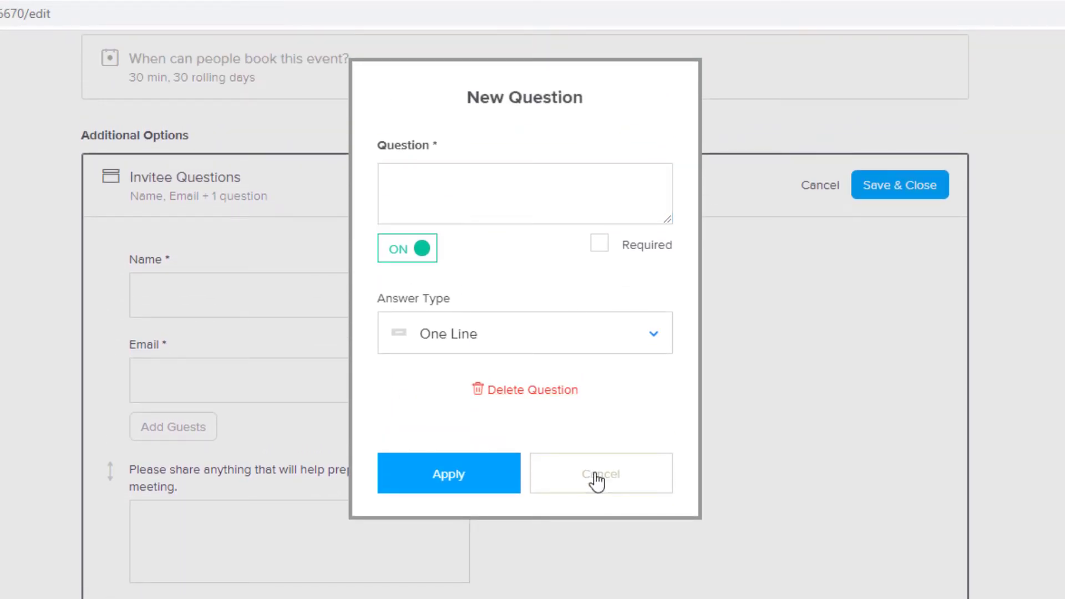
pyautogui.click(597, 478)
pyautogui.click(808, 191)
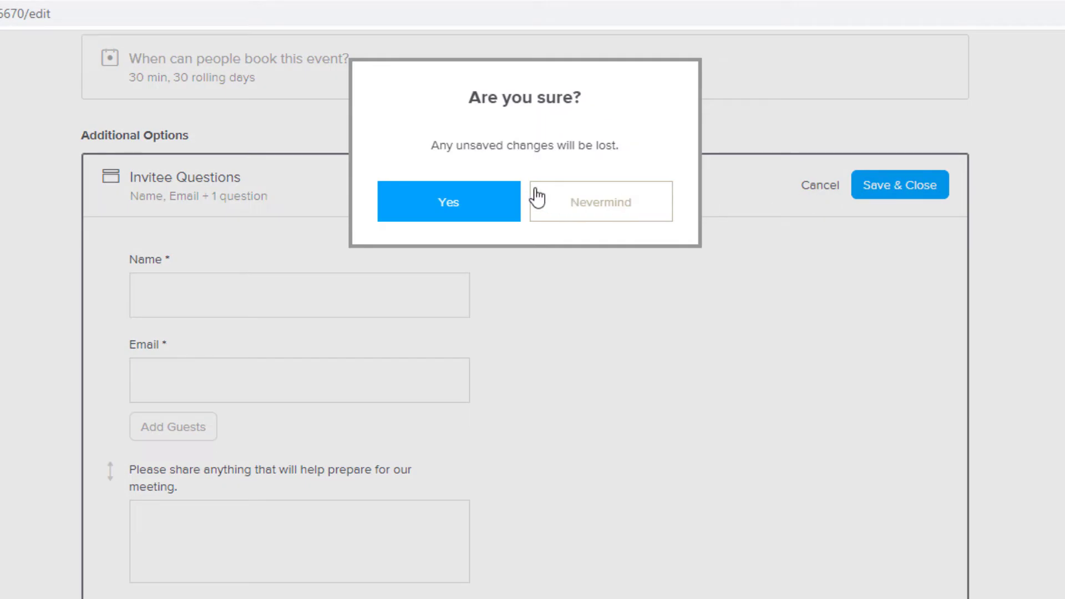
# - Discard the question edits and briefly reveal the Premium-only cancellation policy under Notifications
pyautogui.click(459, 215)
pyautogui.click(388, 515)
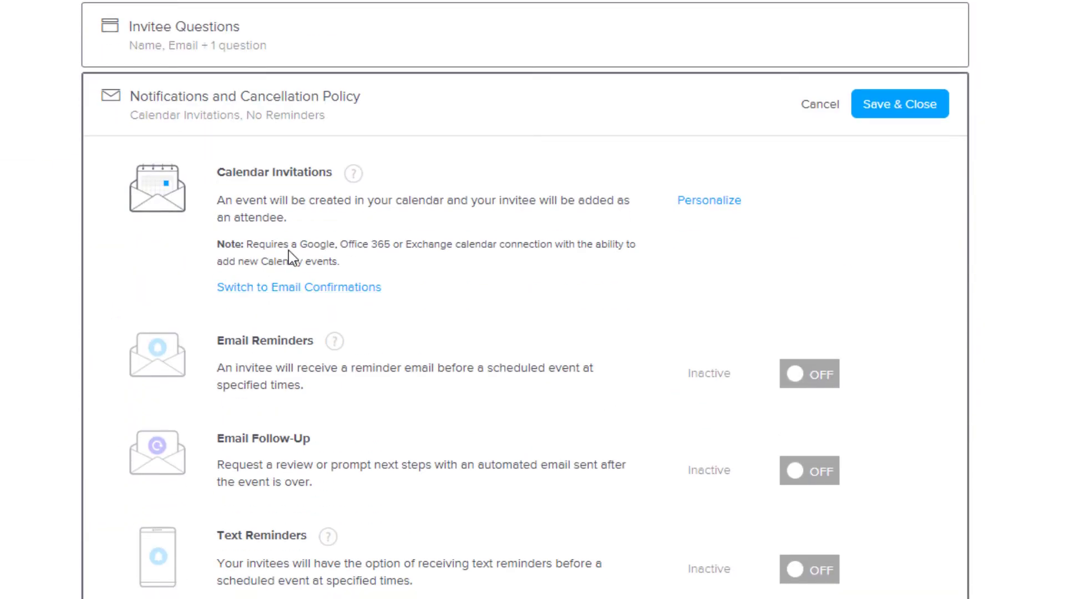
pyautogui.scroll(-3, 288, 256)
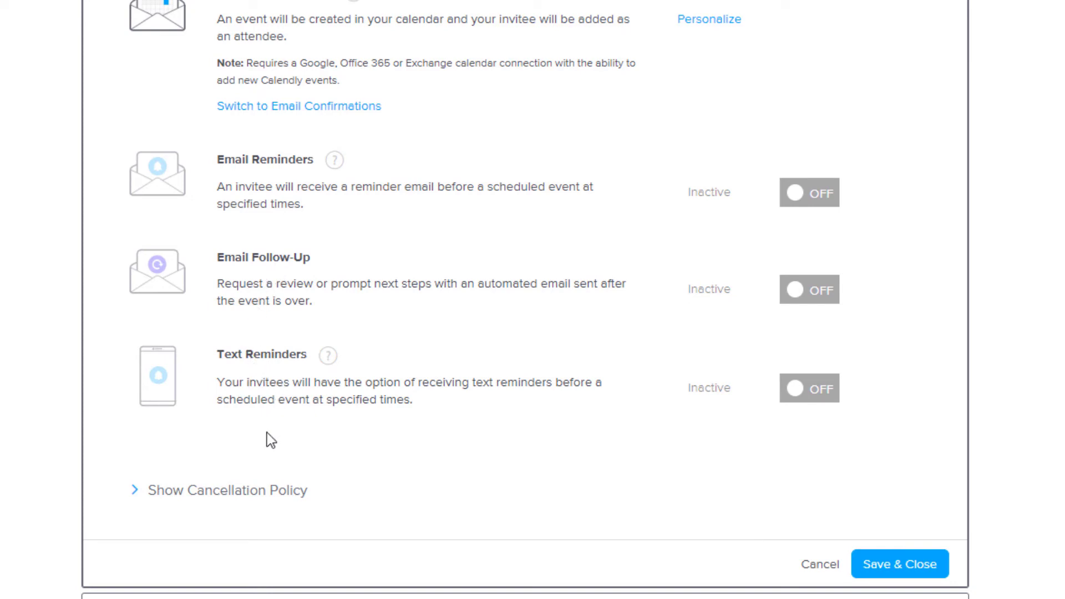
pyautogui.click(133, 493)
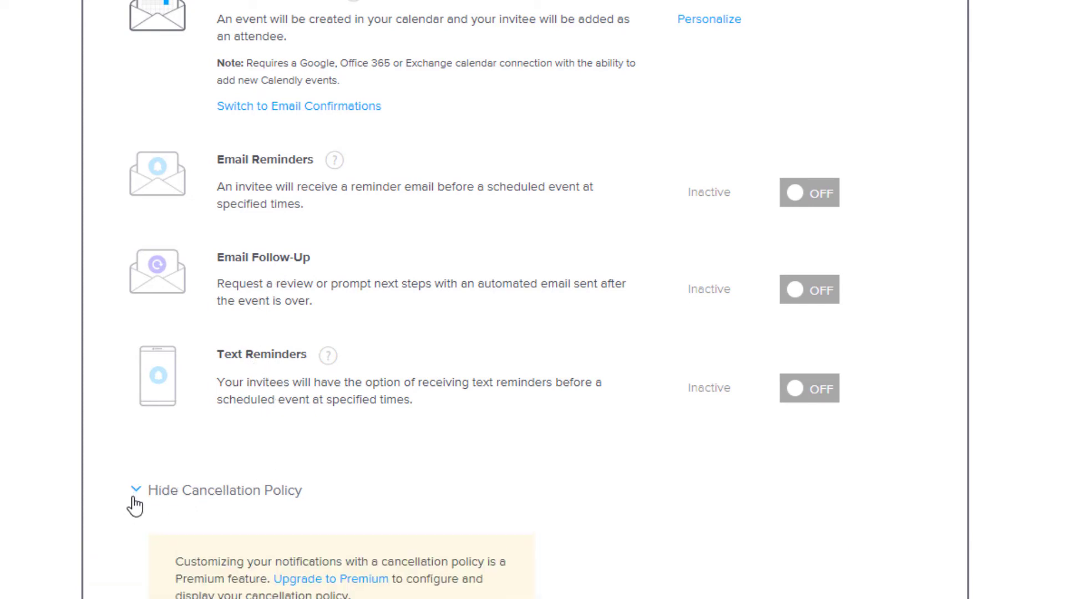
pyautogui.scroll(-1, 133, 488)
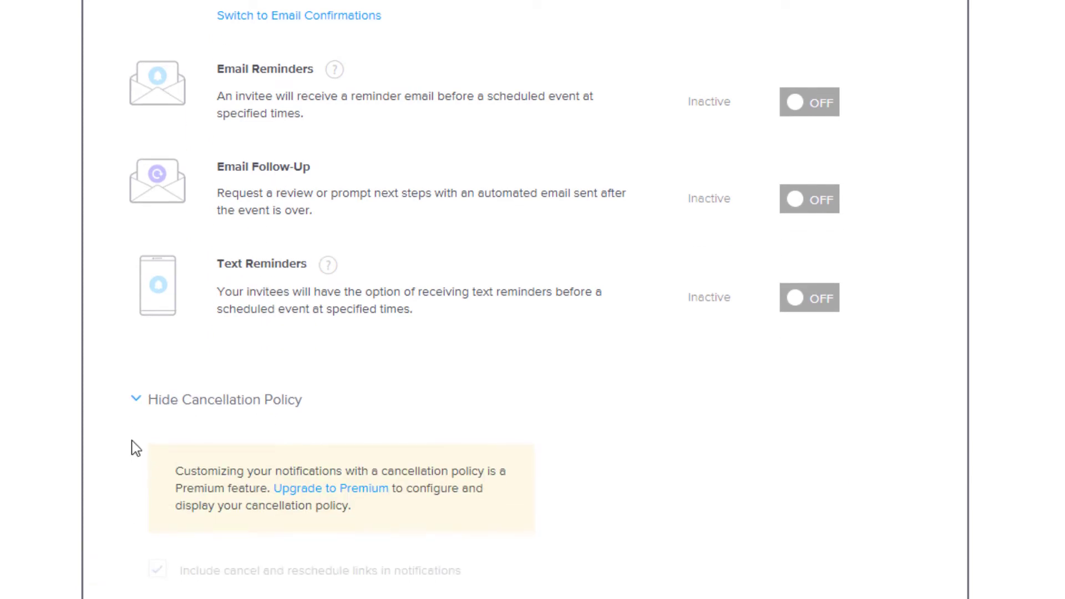
pyautogui.click(134, 403)
# - Close Notifications, review the Confirmation Page settings unchanged, then open the Collect Payments section
pyautogui.click(826, 476)
pyautogui.click(827, 480)
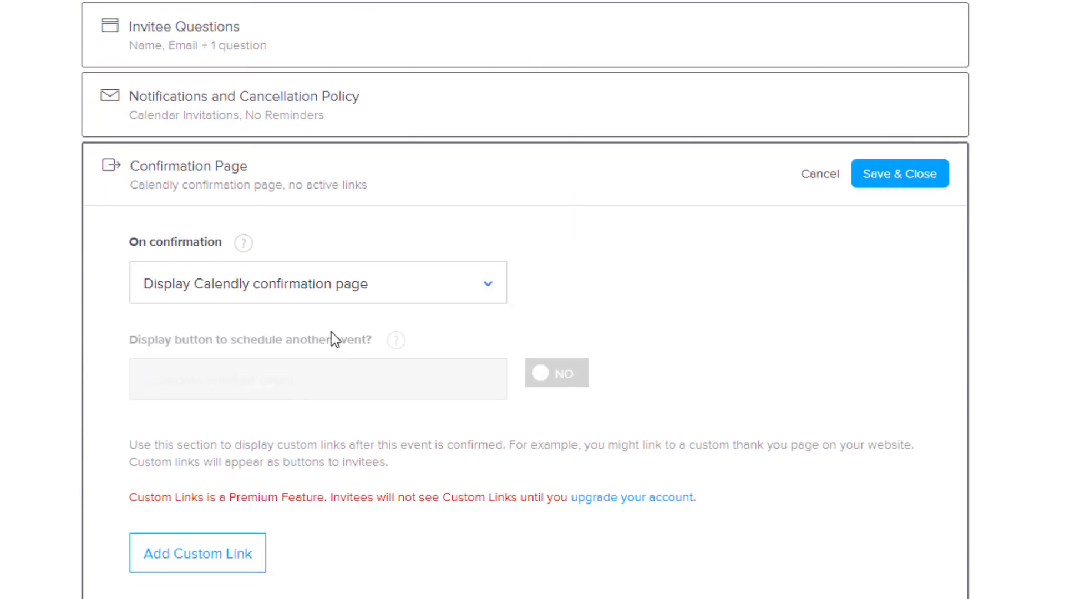
pyautogui.scroll(-1, 332, 333)
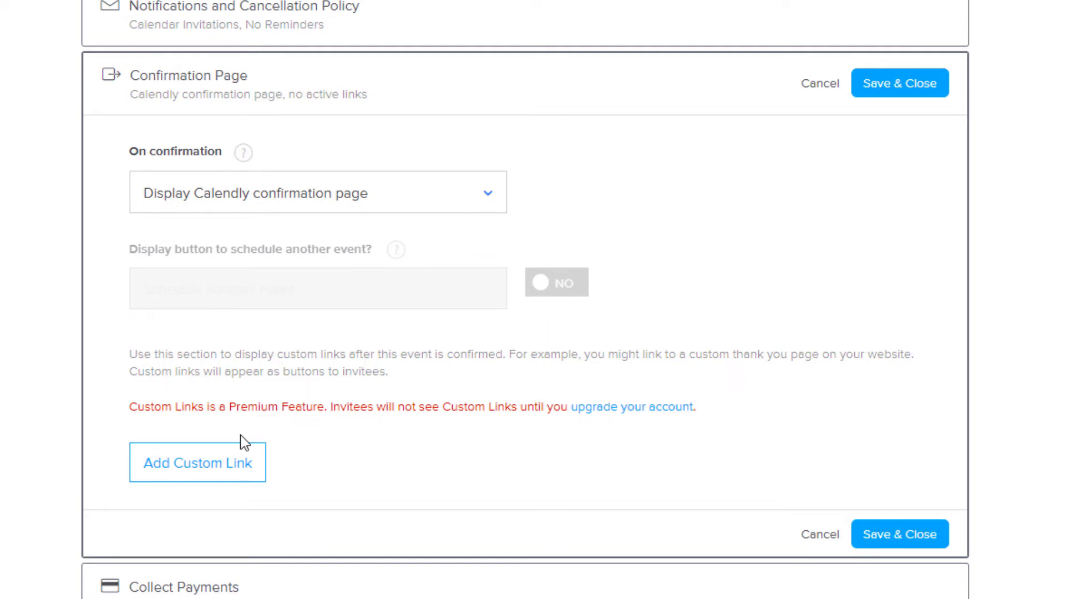
pyautogui.click(818, 535)
pyautogui.click(297, 444)
pyautogui.scroll(-3, 298, 444)
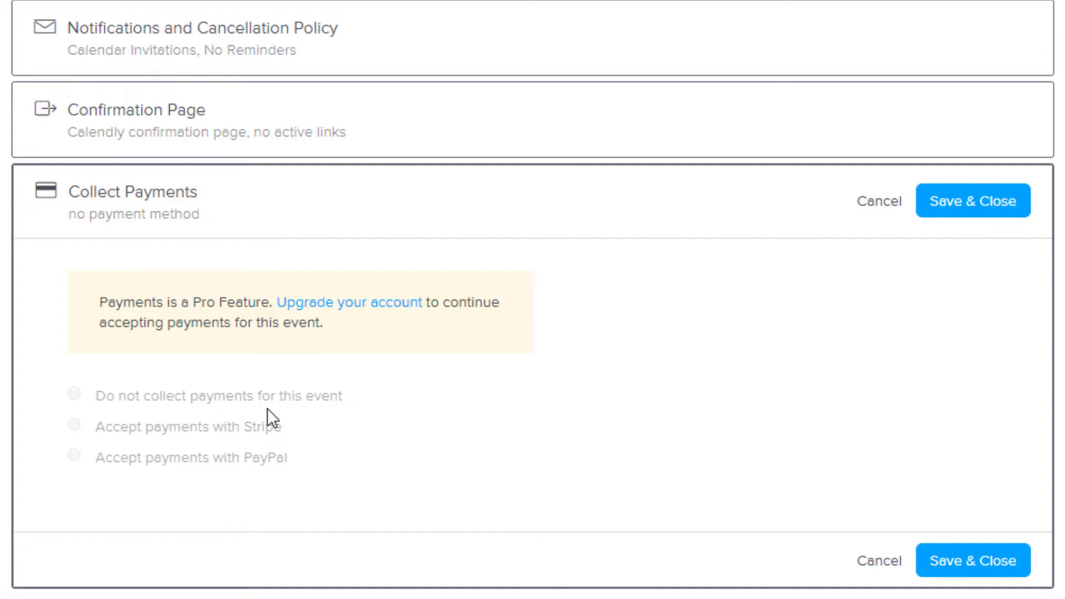
# - Discard the payment settings and try switching Sample 1-on-1 on; dismiss the free-plan upgrade prompt
pyautogui.click(882, 206)
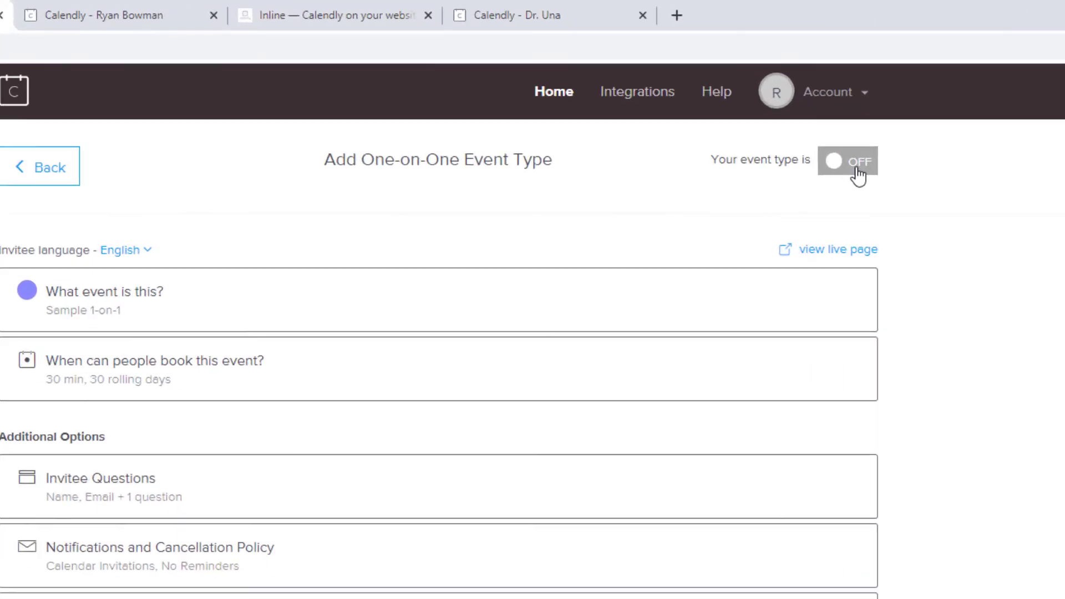
pyautogui.click(791, 102)
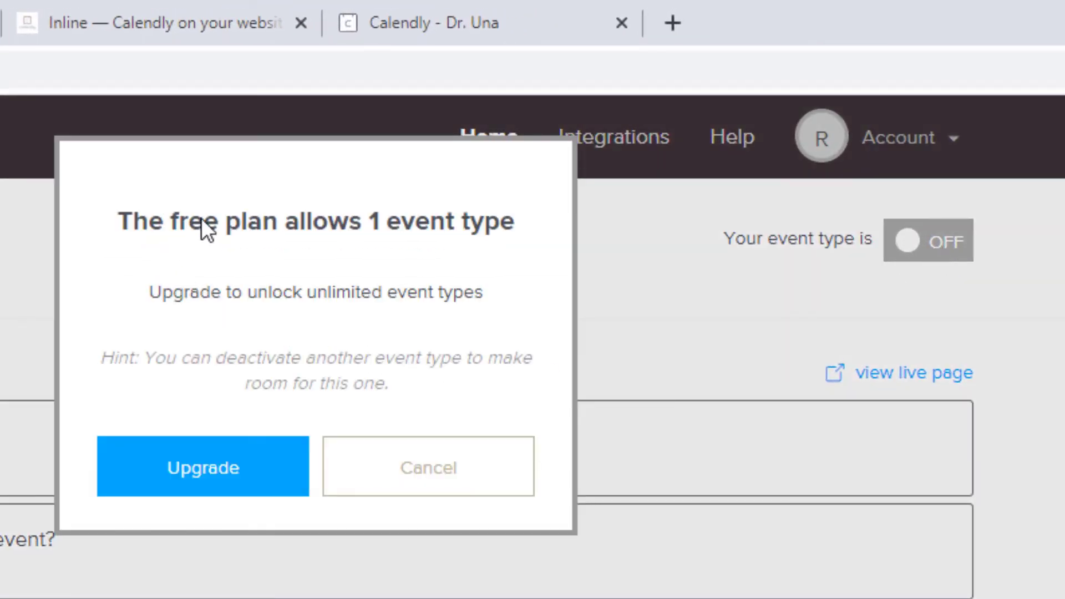
pyautogui.click(488, 486)
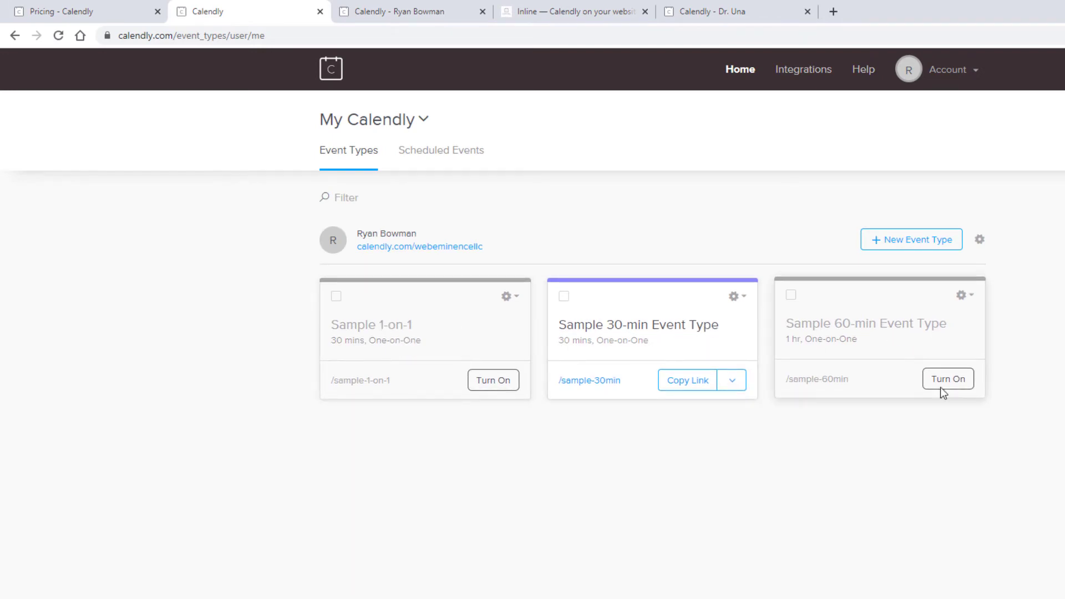
# - Open the Sample 30-min Event Type and view its live booking page with February 2020 dates
pyautogui.click(635, 332)
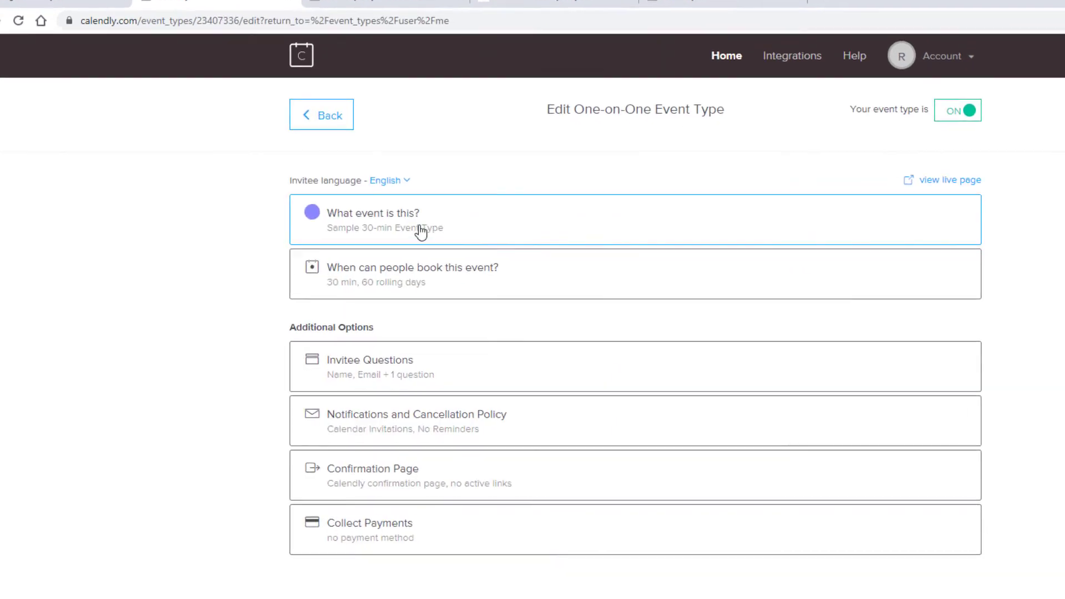
pyautogui.click(943, 181)
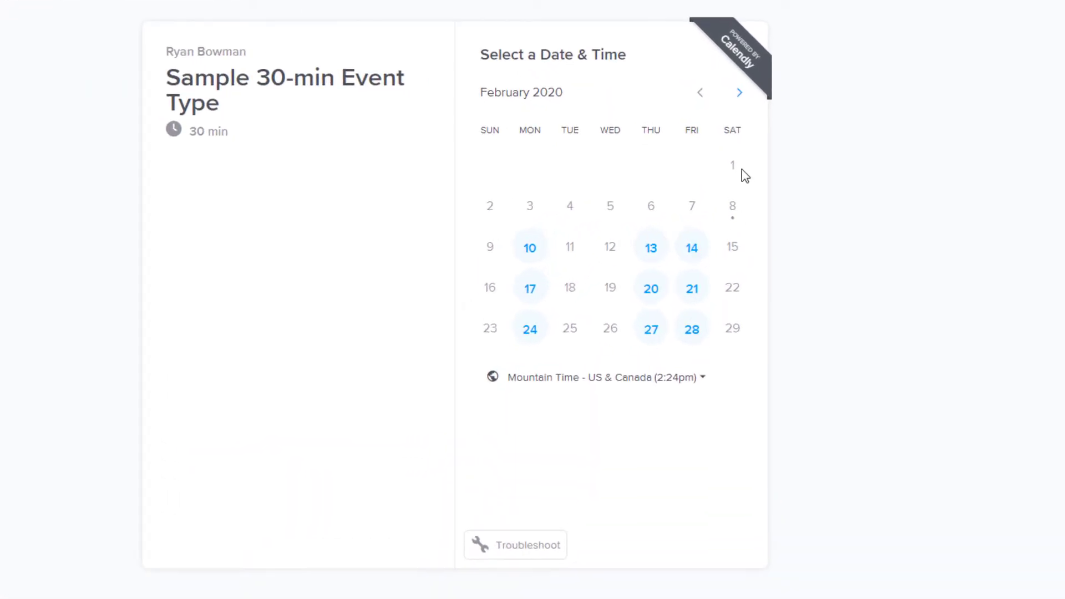
# - Pick Thursday, February 13 at 12:00pm and confirm the slot
pyautogui.click(655, 248)
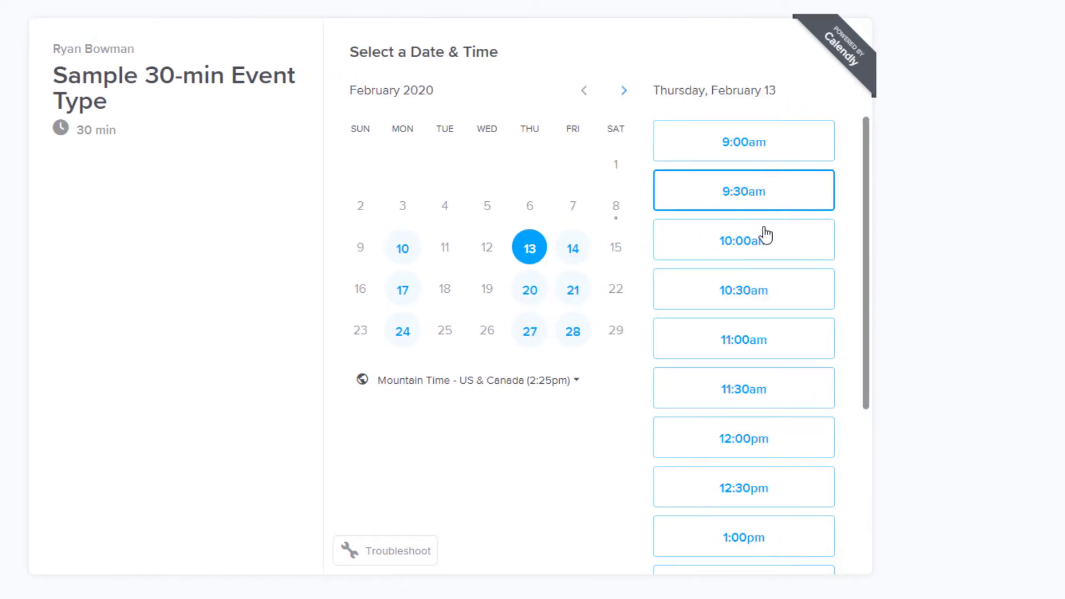
pyautogui.scroll(-3, 765, 249)
pyautogui.click(765, 295)
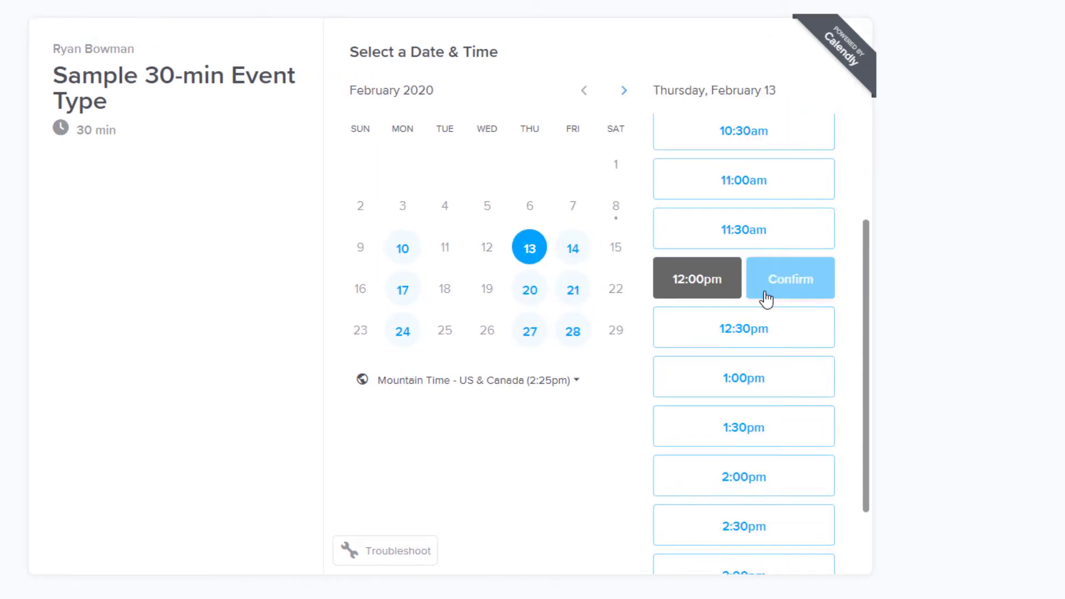
pyautogui.click(801, 293)
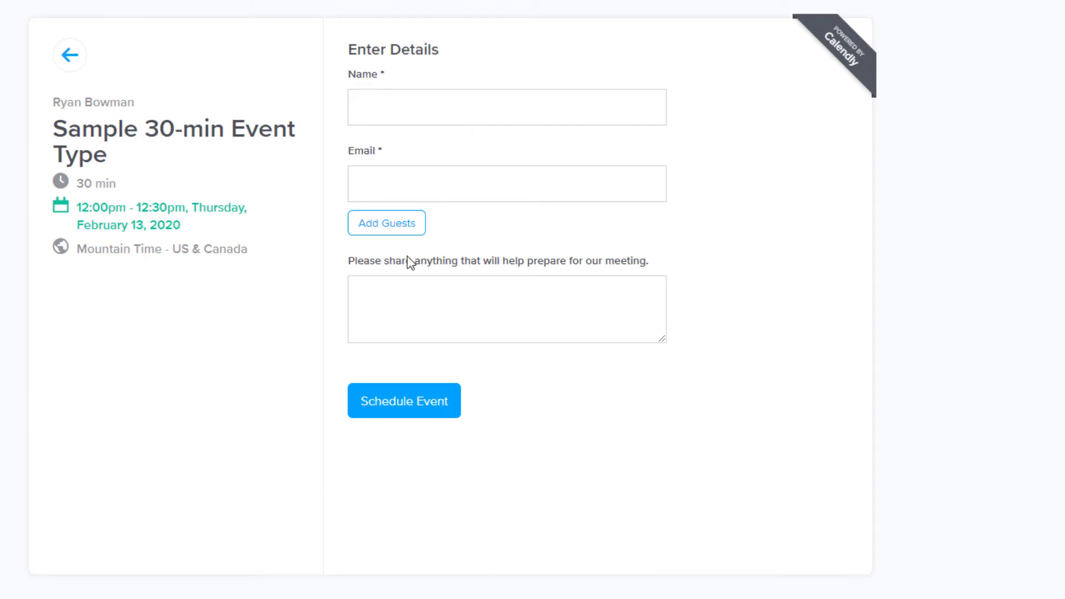
# - Add a guest email field on the details form, then show the 'Calendly on your website' demo site
pyautogui.click(397, 230)
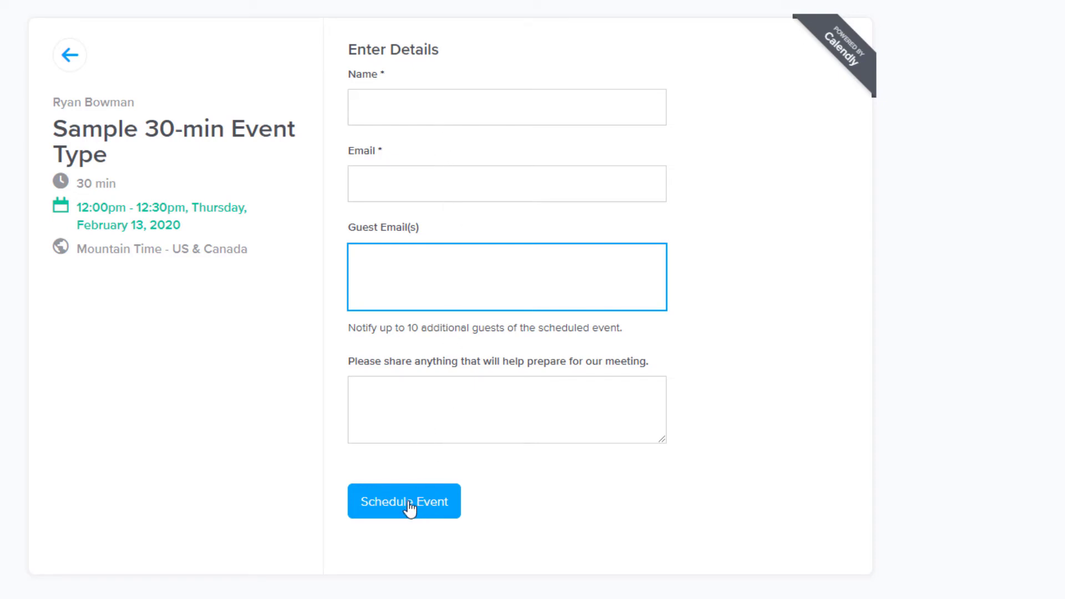
pyautogui.click(66, 56)
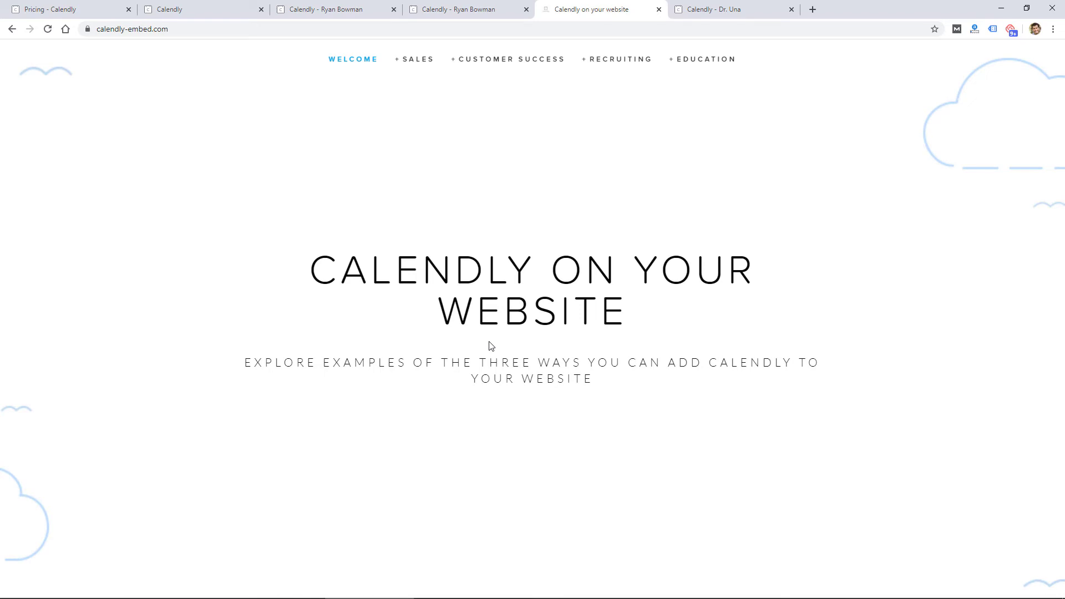
# - Recheck the Sample 30-min calendar, then open the Sales inline embed example on the demo site
pyautogui.click(464, 9)
pyautogui.click(308, 8)
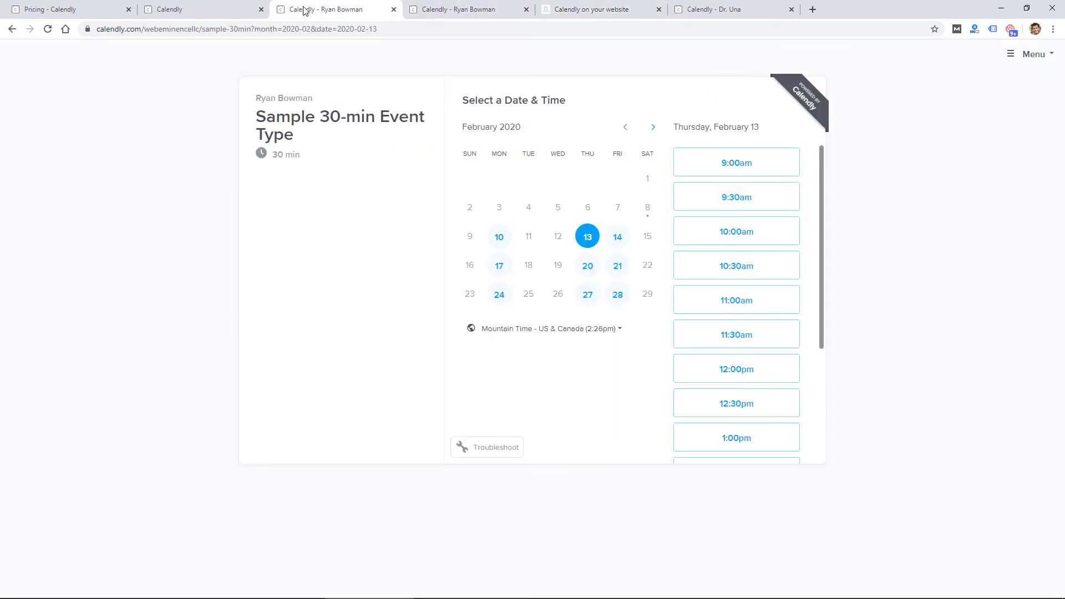
pyautogui.click(577, 9)
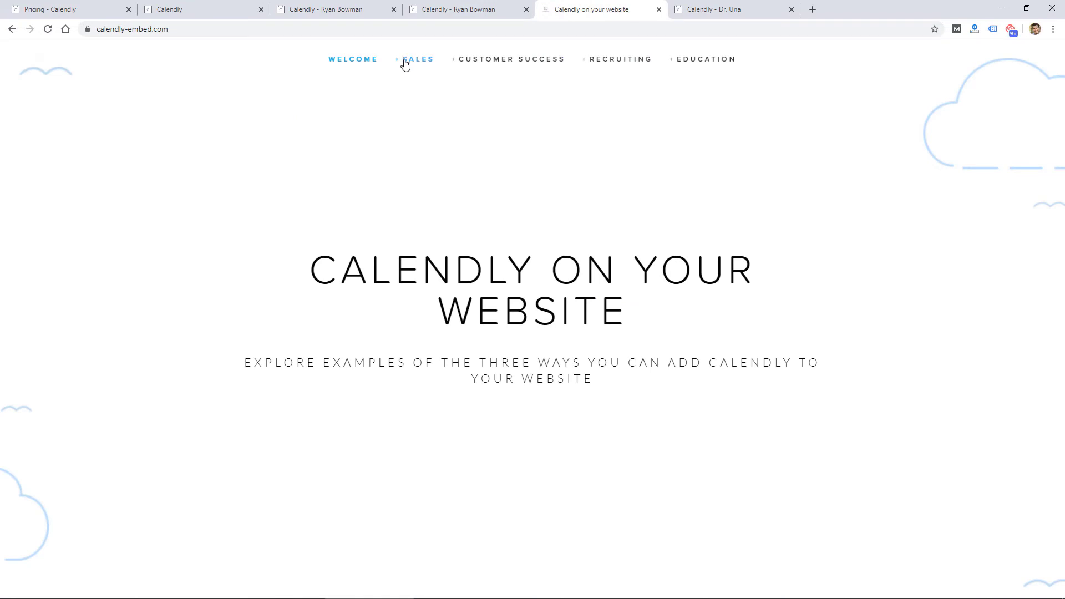
pyautogui.moveTo(404, 64)
pyautogui.click(432, 77)
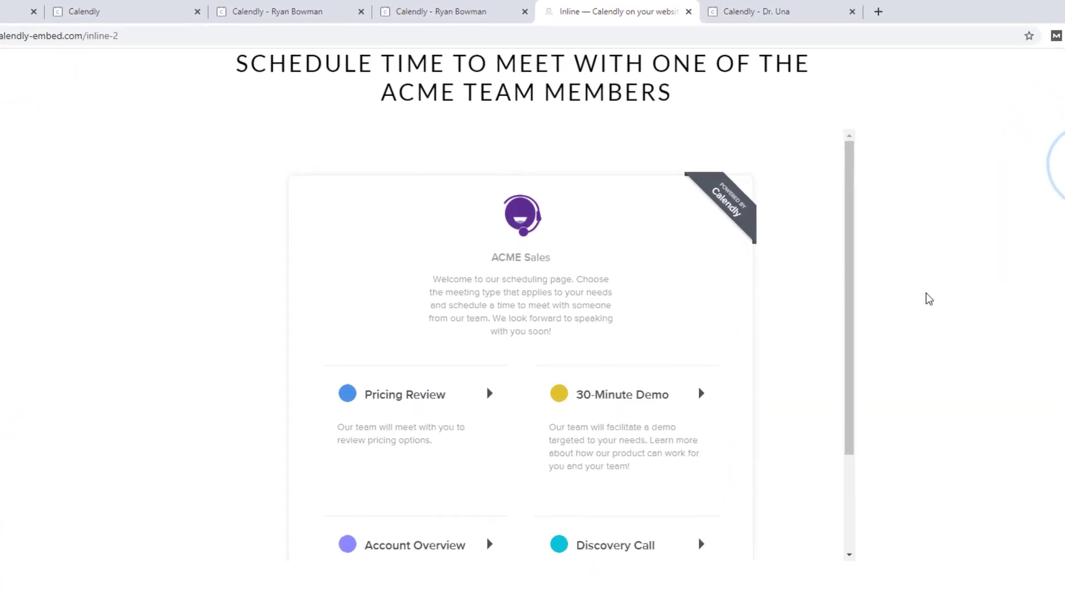
# - Scroll through the embedded ACME Sales scheduling page listing its four meeting types, including Pricing Review
pyautogui.moveTo(849, 214); pyautogui.dragTo(863, 346)
pyautogui.scroll(1, 848, 271)
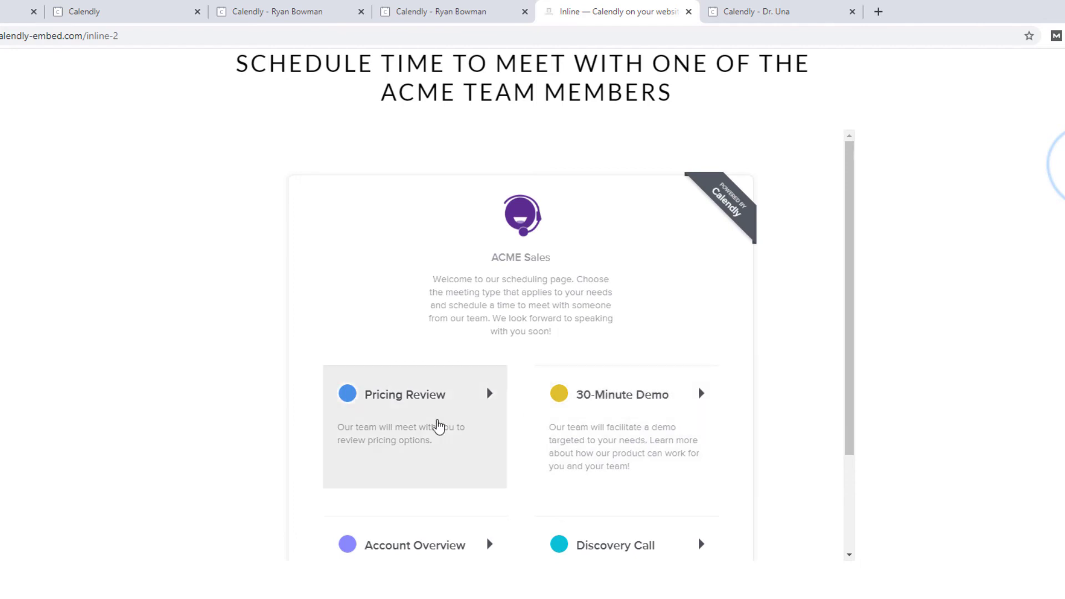
pyautogui.scroll(1, 421, 462)
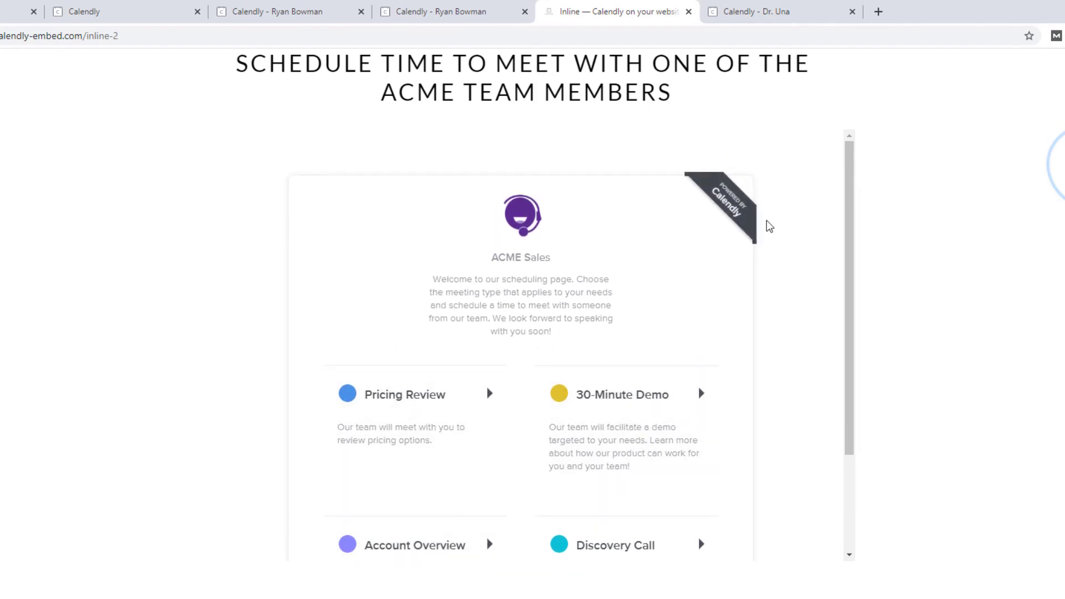
pyautogui.scroll(-2, 657, 372)
pyautogui.scroll(5, 662, 382)
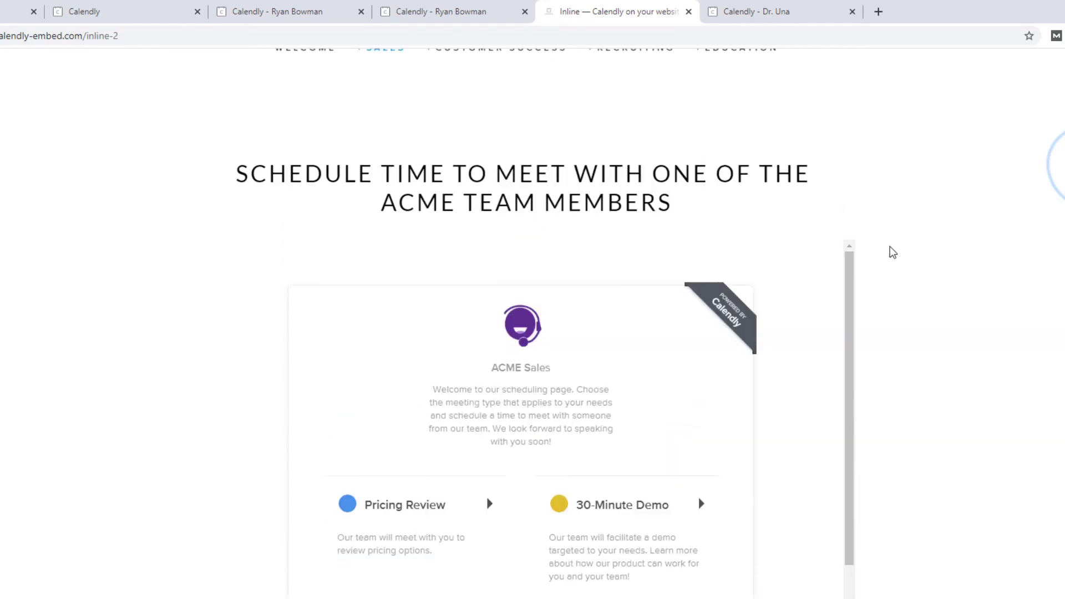
# - In the pop-up text example, check Discovery Call times for February 12, then close the pop-up
pyautogui.click(397, 125)
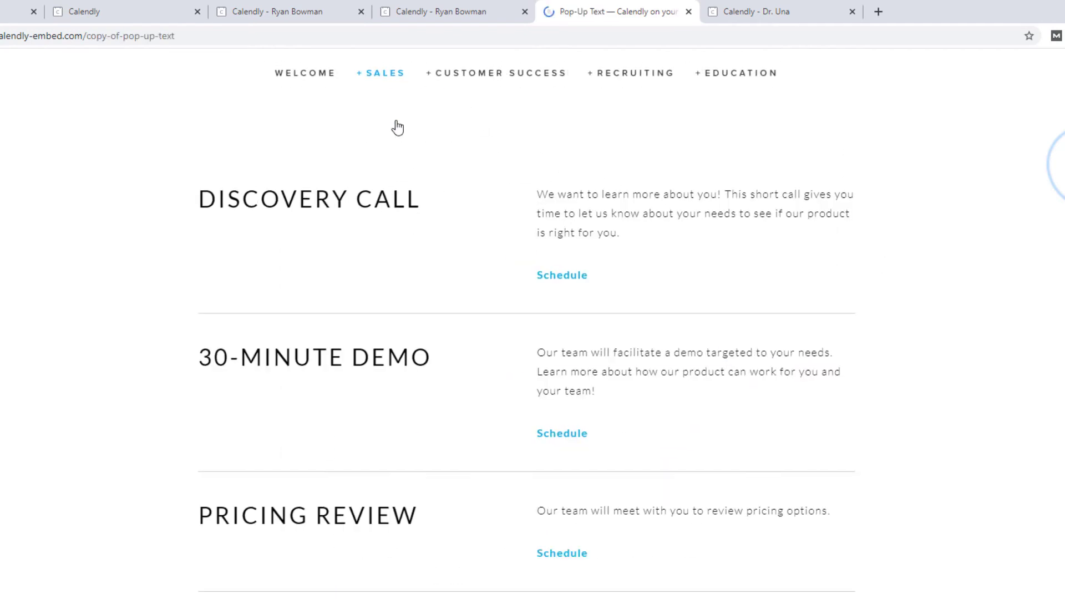
pyautogui.click(562, 276)
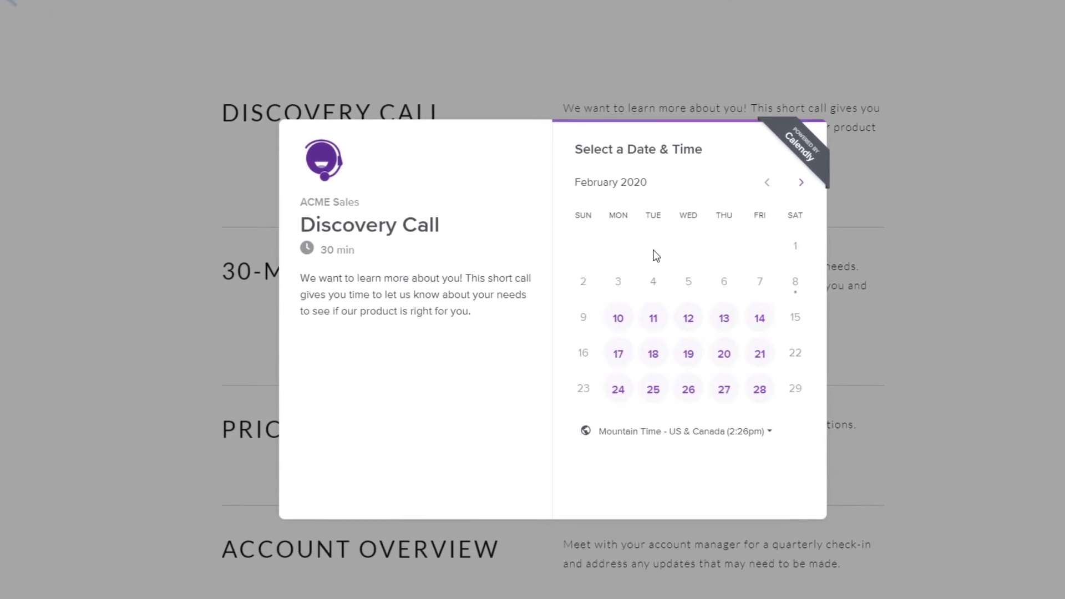
pyautogui.click(690, 322)
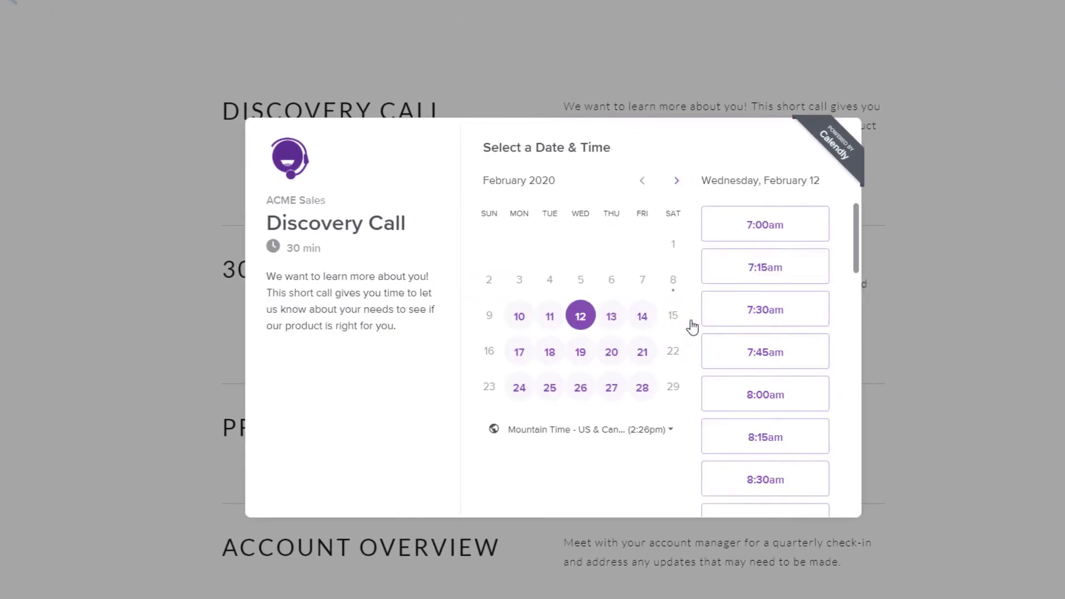
pyautogui.click(392, 64)
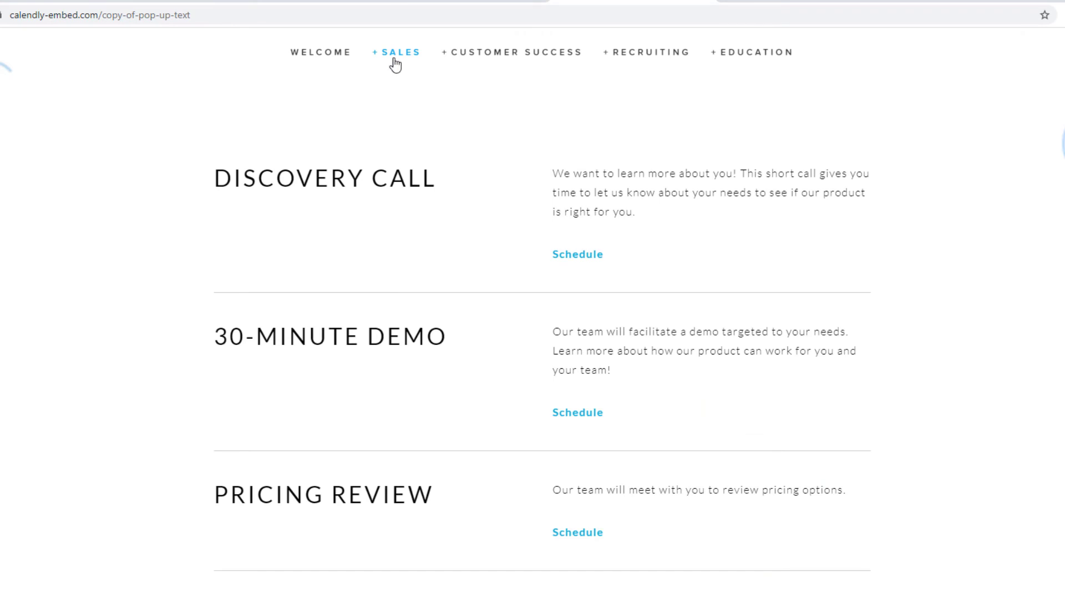
# - Open the pop-up widget example and show 30-Minute Demo times for February 12
pyautogui.moveTo(393, 65)
pyautogui.click(414, 118)
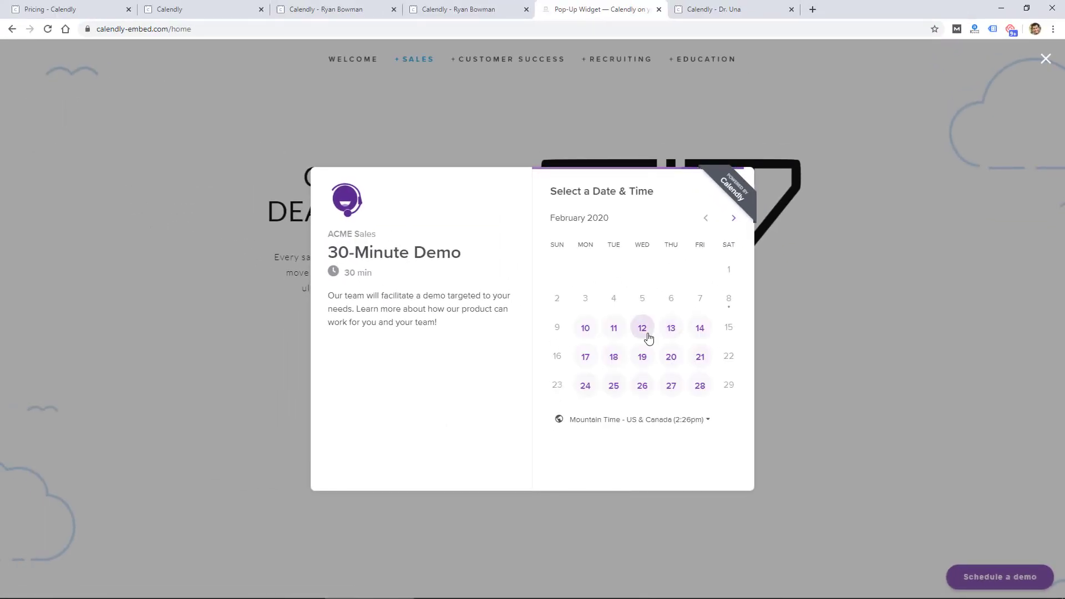
pyautogui.click(642, 328)
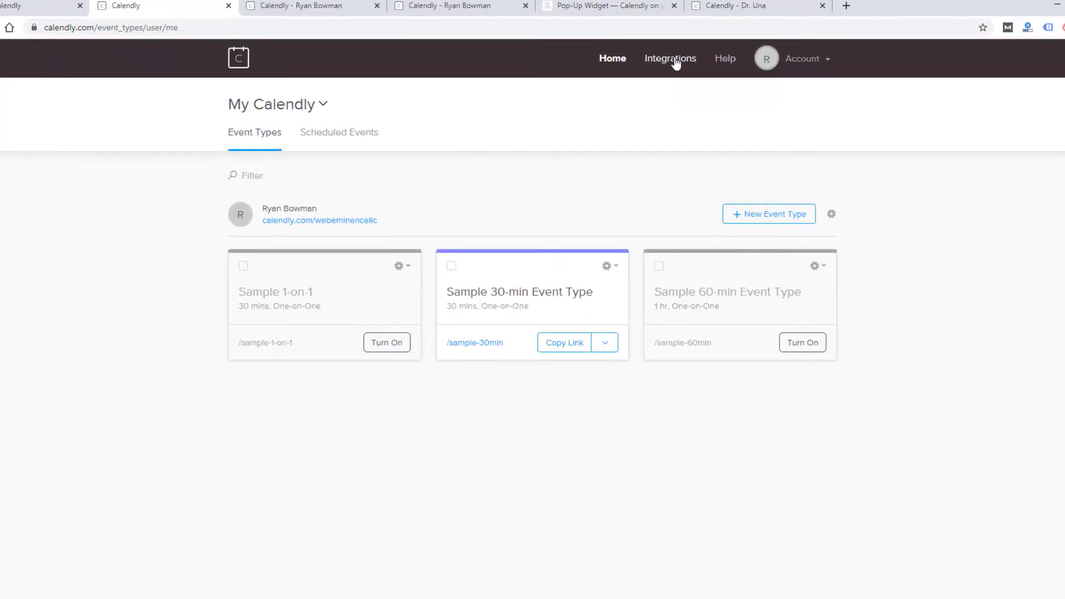
# - Browse the Integrations tiles (Salesforce, HubSpot, Zoom, Stripe, PayPal, Zapier), then bring up the Account menu
pyautogui.click(764, 83)
pyautogui.scroll(-2, 344, 420)
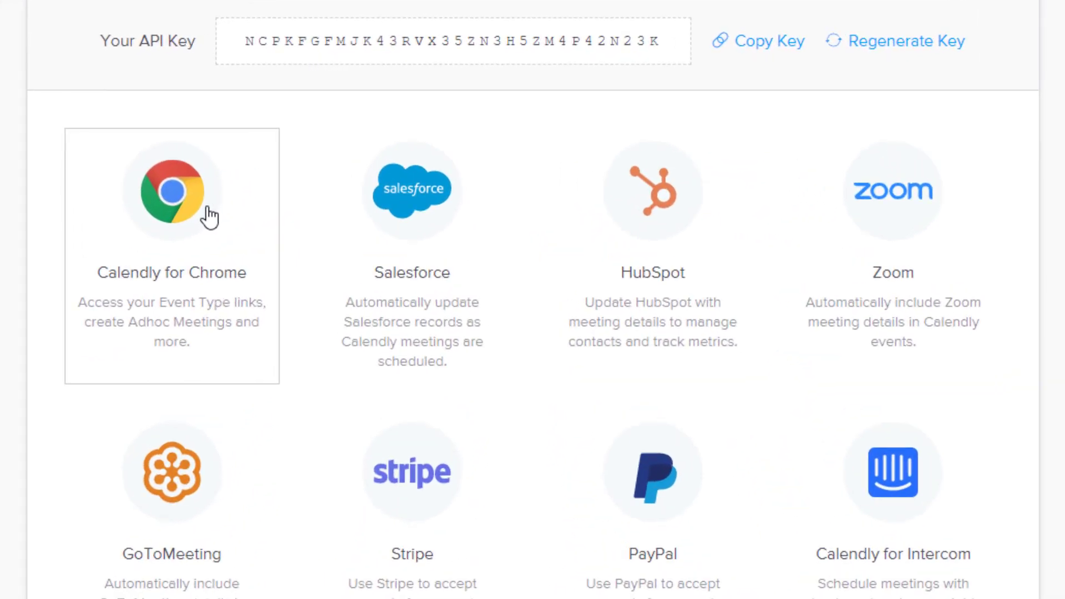
pyautogui.scroll(-3, 210, 217)
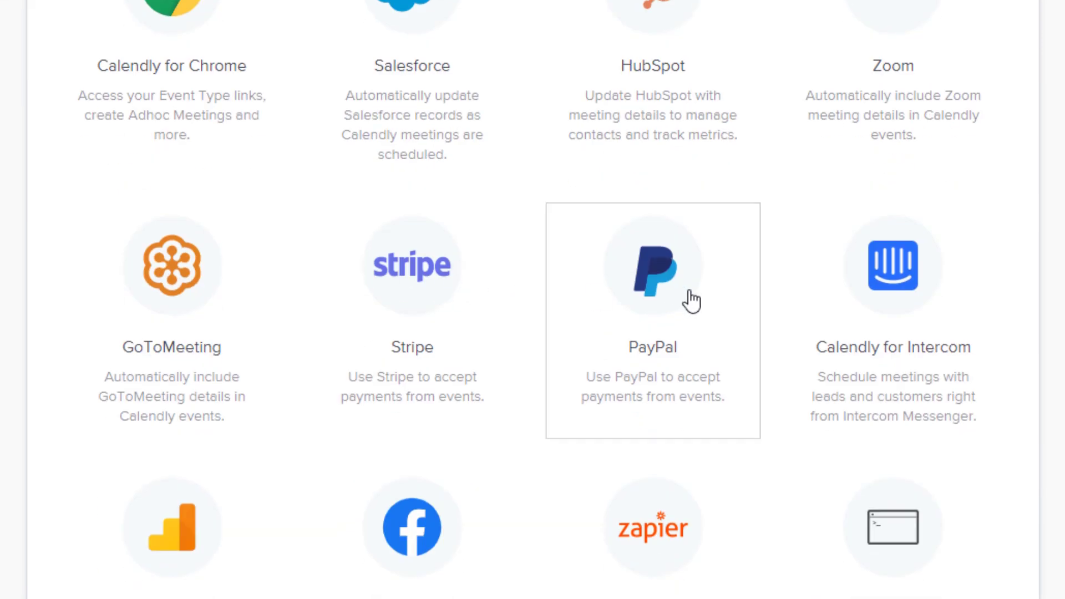
pyautogui.scroll(-3, 637, 230)
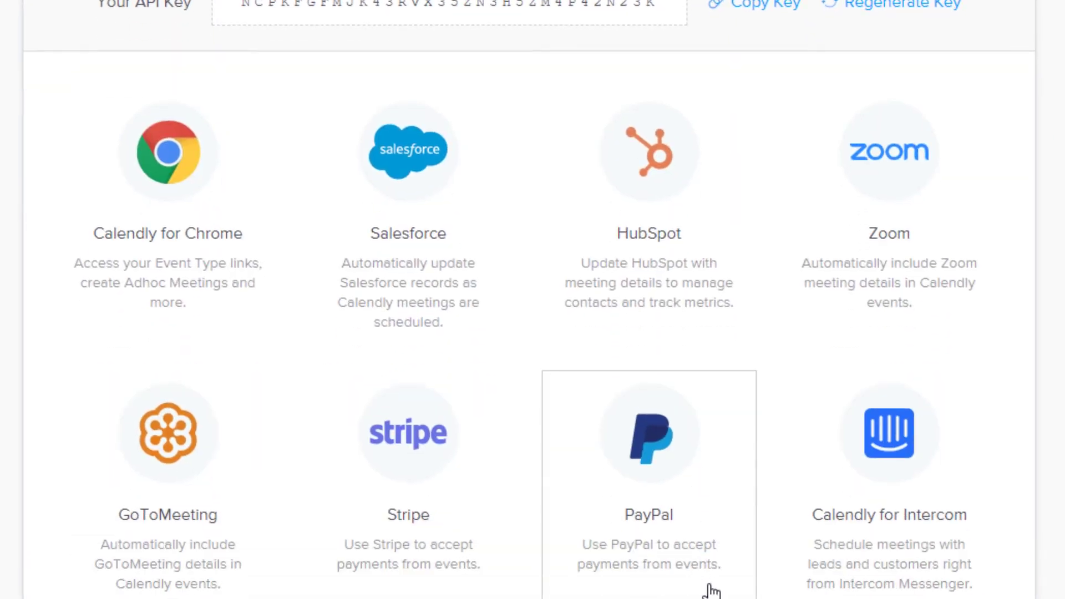
pyautogui.scroll(-8, 975, 230)
pyautogui.scroll(5, 976, 233)
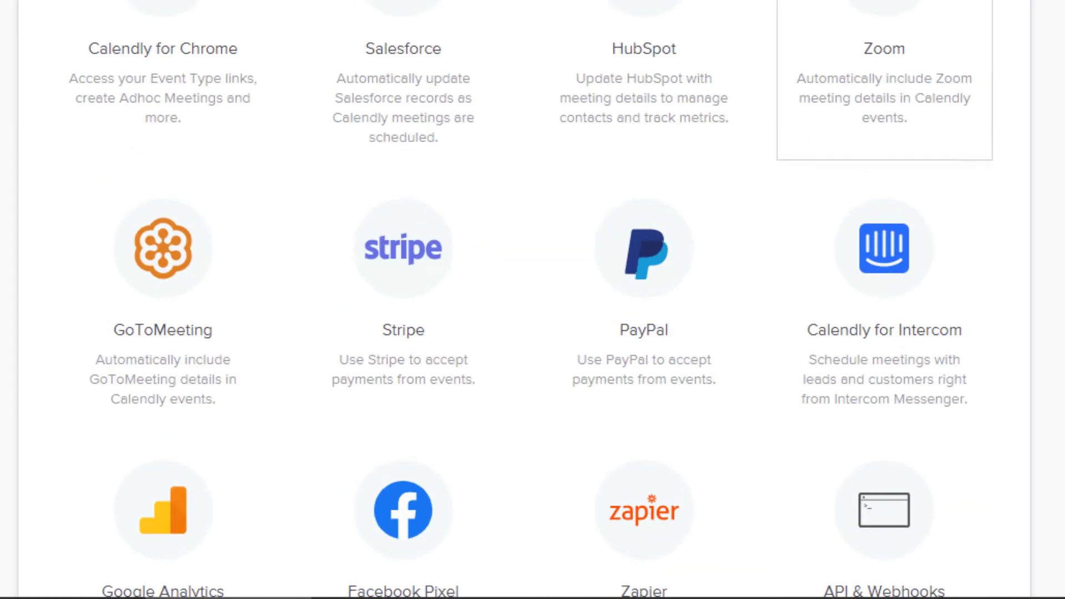
pyautogui.click(759, 57)
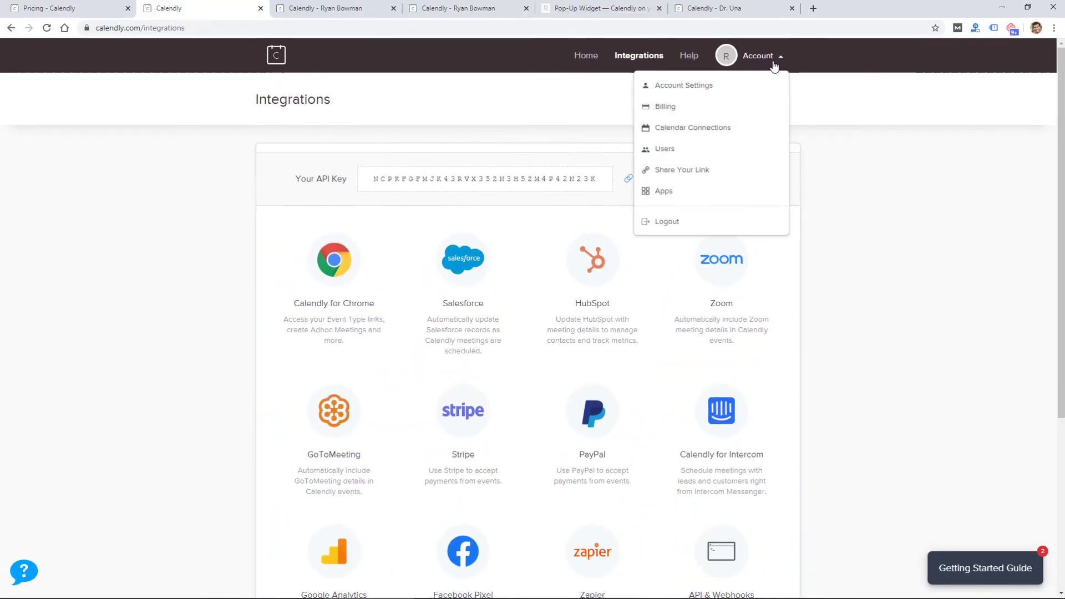
# - Open Calendar Connections to view the one linked Google calendar account
pyautogui.click(719, 133)
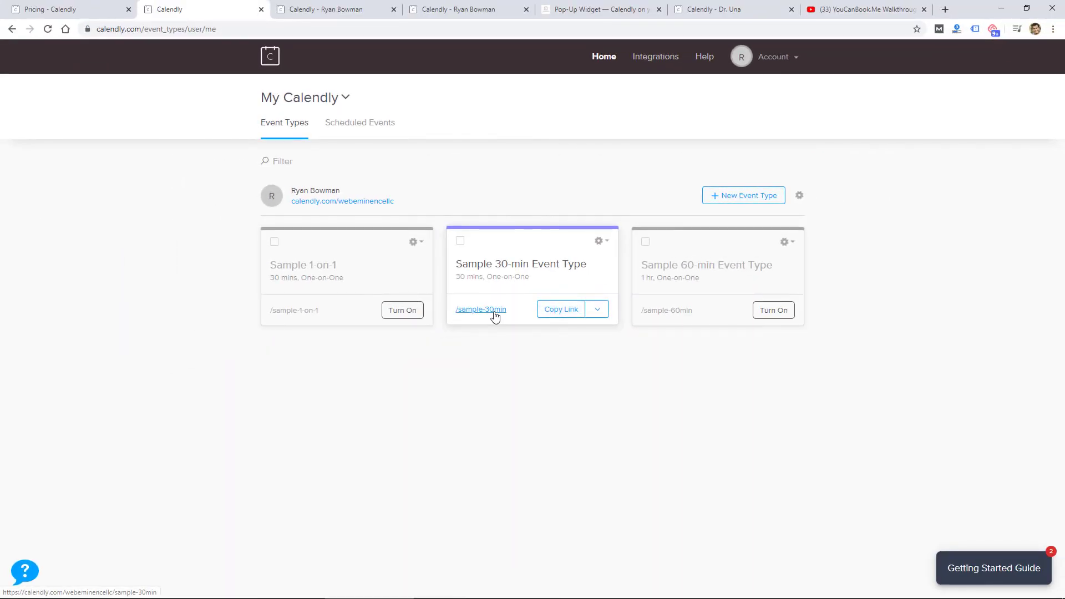
# - Preview booking the Sample 30-min Event Type on February 10 at 10:00am
pyautogui.click(494, 314)
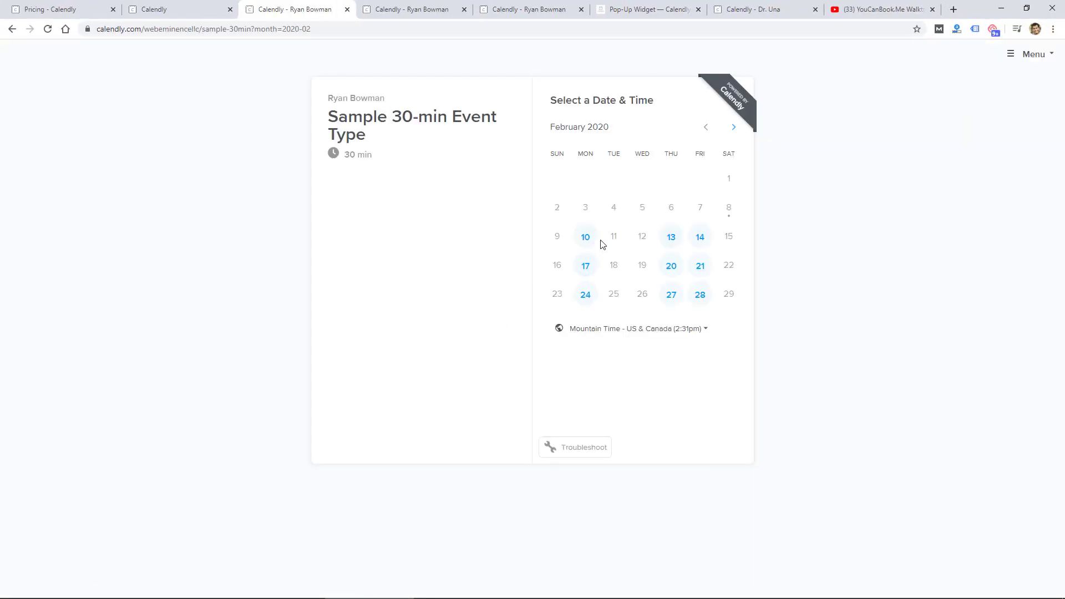
pyautogui.click(585, 237)
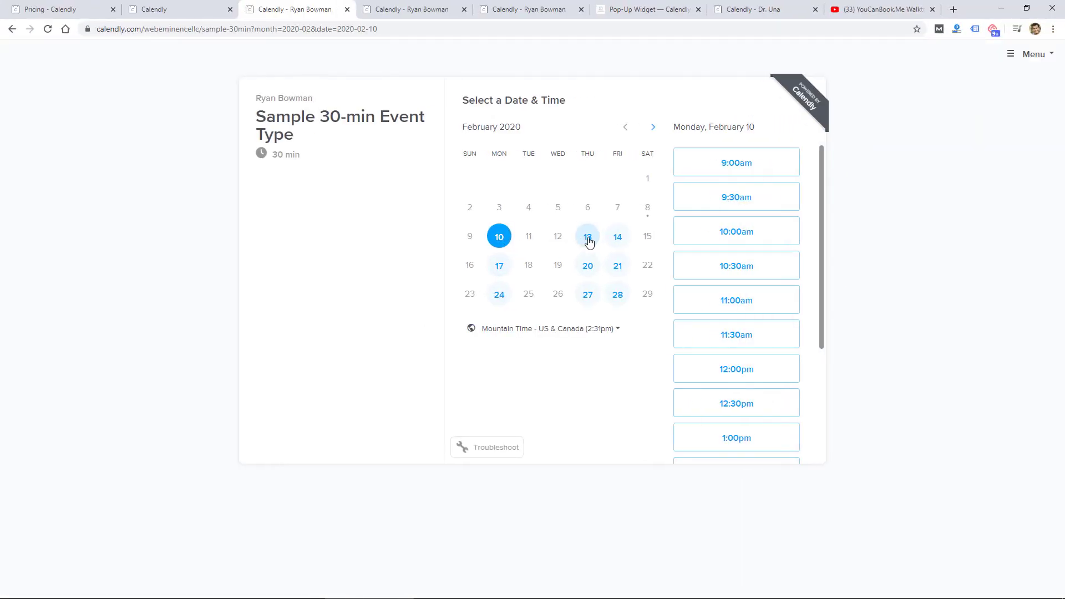
pyautogui.click(711, 235)
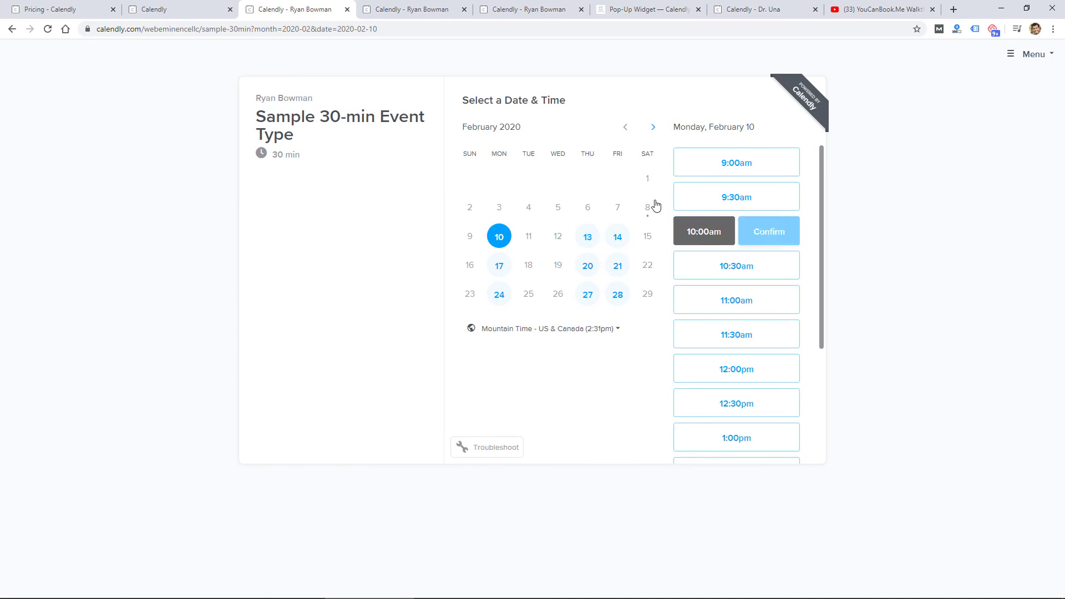
# - Open the PayPal integration details from Integrations and start Connect with PayPal
pyautogui.click(189, 10)
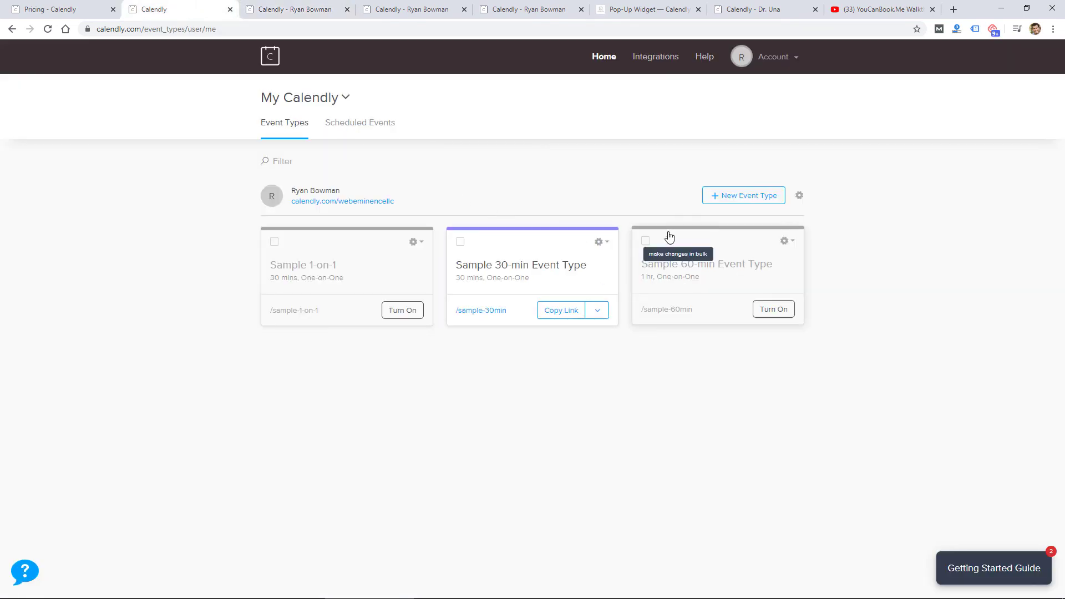
pyautogui.click(656, 56)
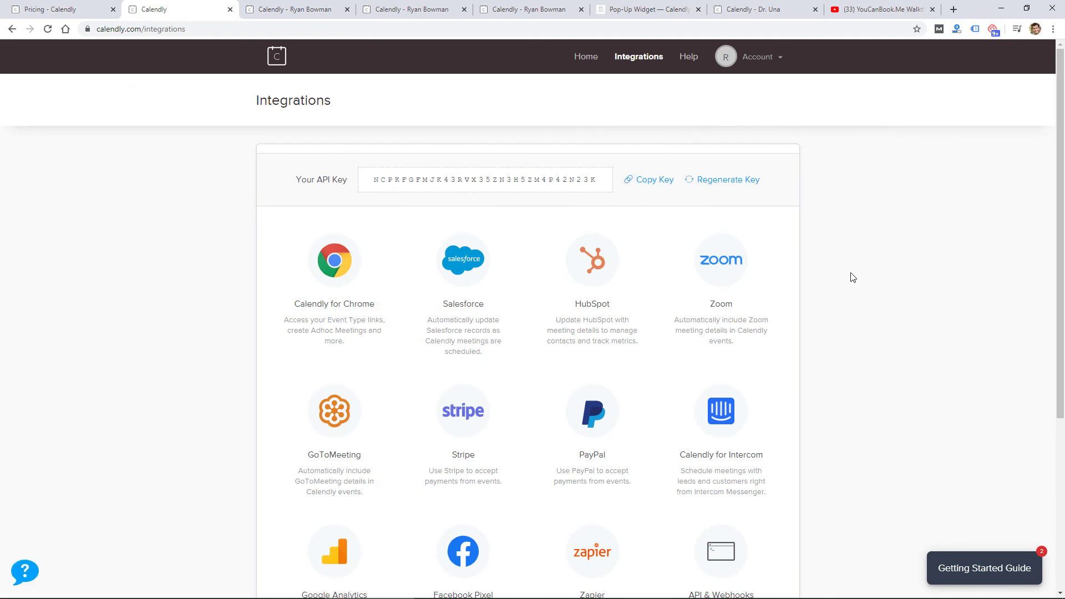
pyautogui.scroll(-4, 614, 291)
pyautogui.click(574, 233)
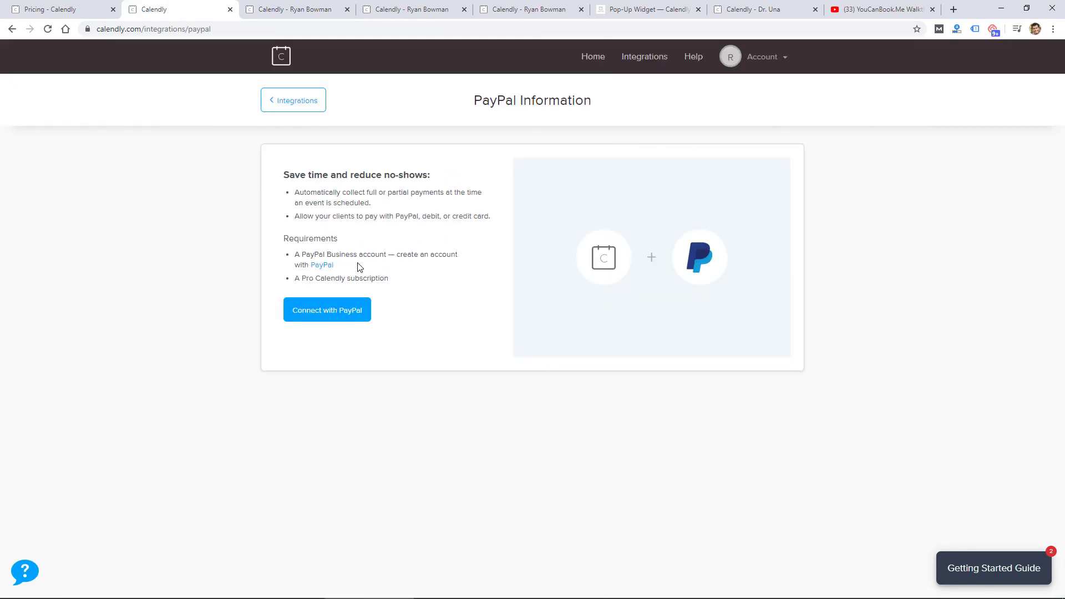
pyautogui.click(320, 314)
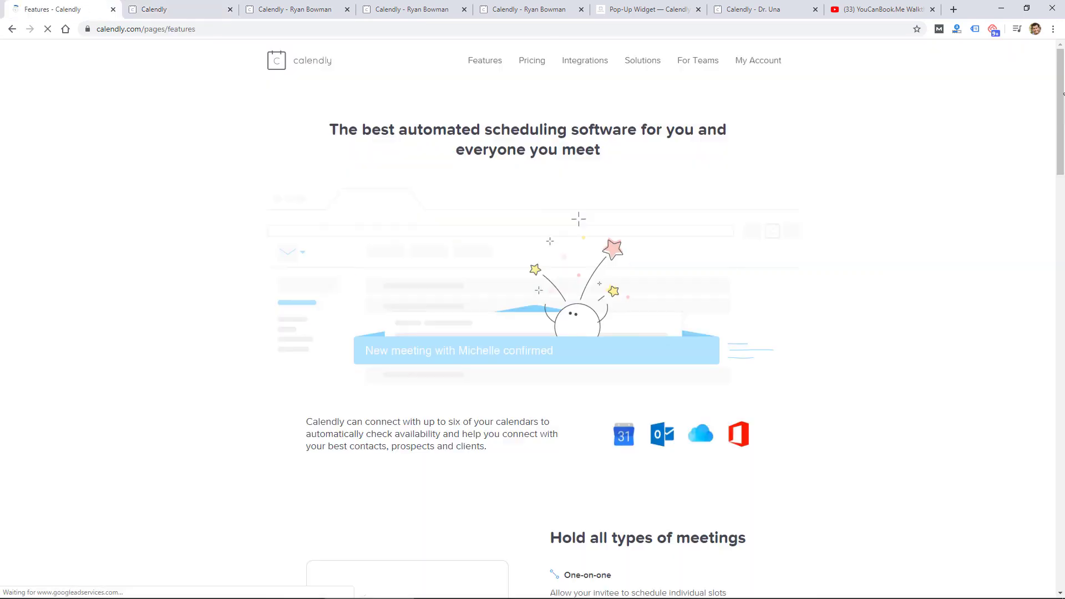
pyautogui.moveTo(1060, 79); pyautogui.dragTo(1059, 180)
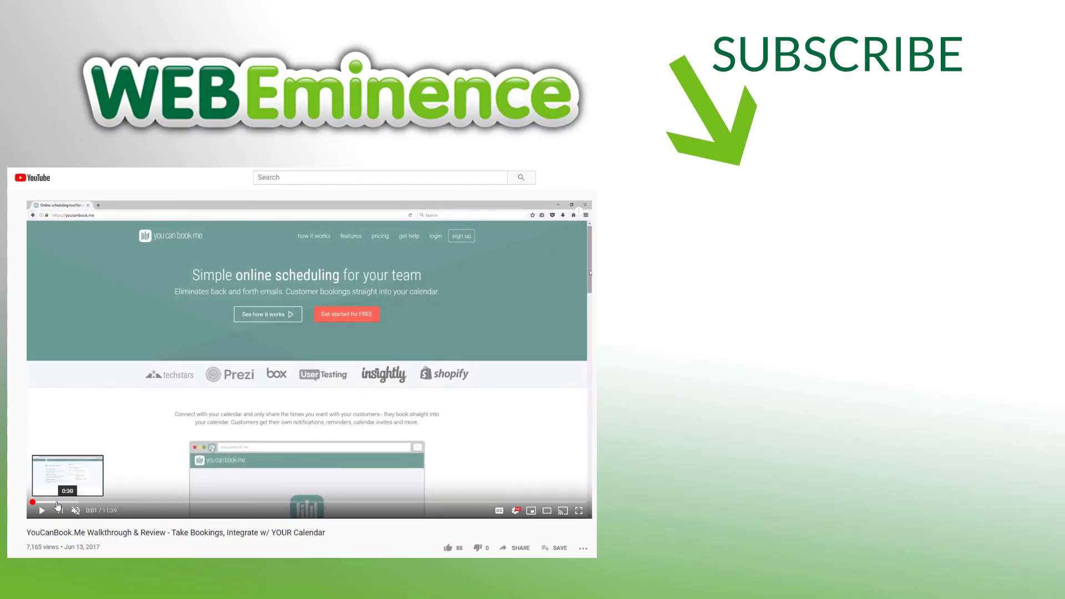
# - Skip ahead through the YouCanBook.Me video to its basic and times settings, around 2:38
pyautogui.click(176, 462)
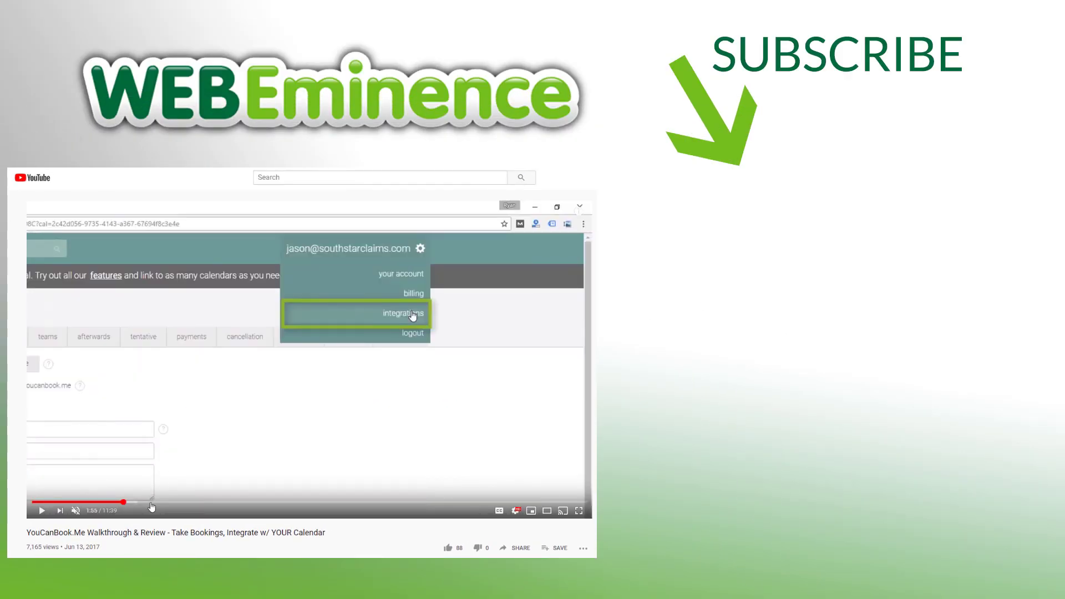
pyautogui.click(150, 503)
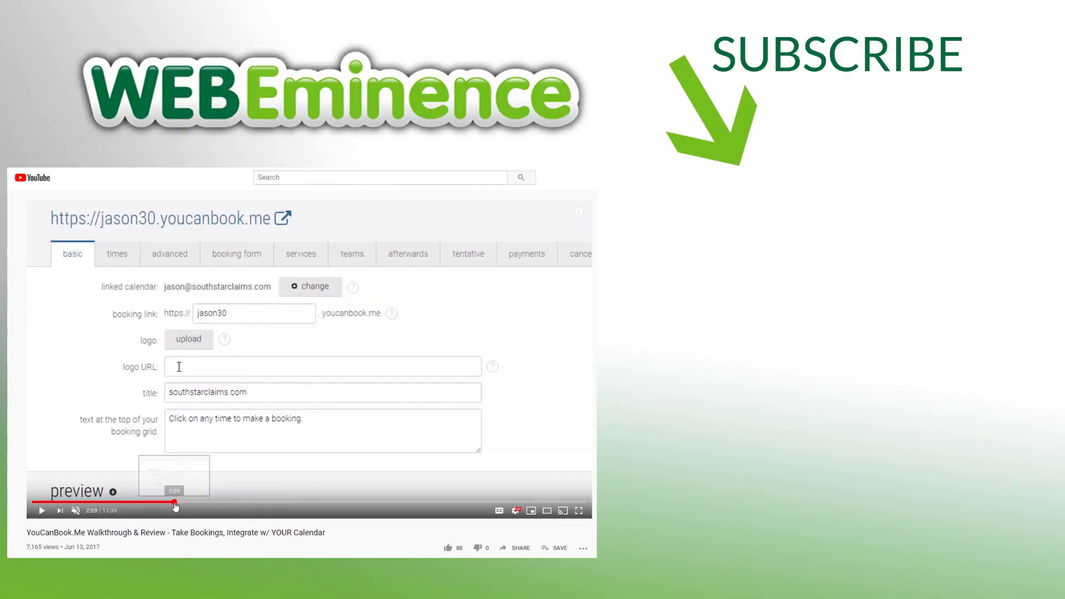
pyautogui.click(174, 502)
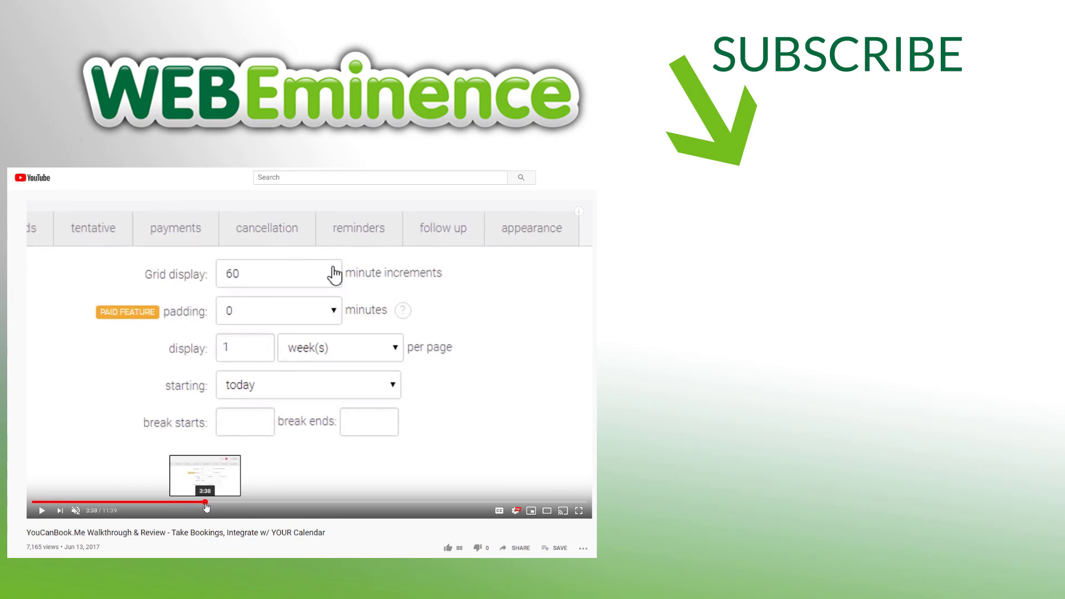